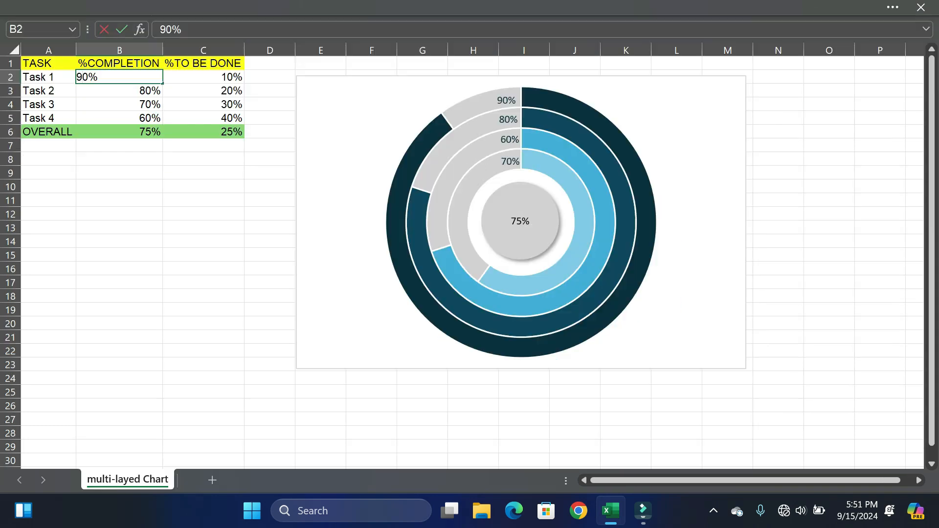
Set Task 1's completion in B2 to 100%.
key("BackSpace")
type("10")
key("Return")
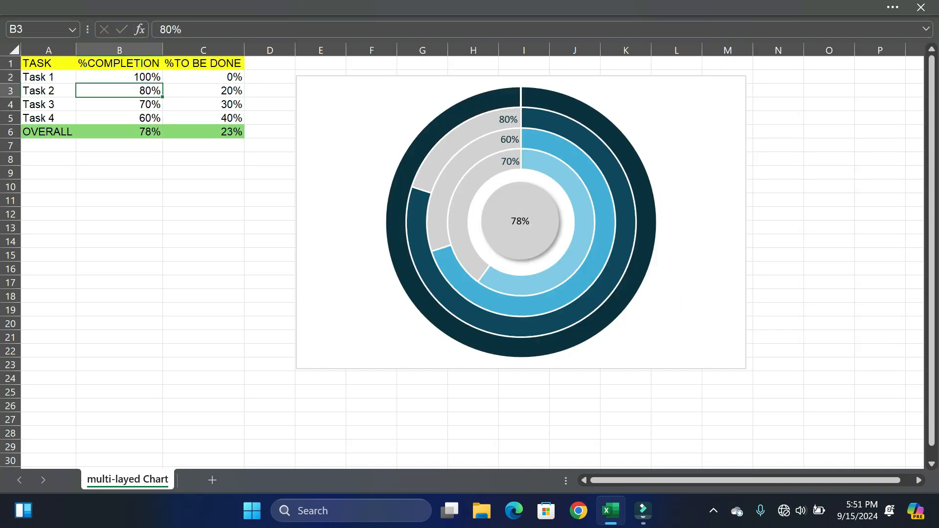
left_click(120, 64)
double_click(119, 91)
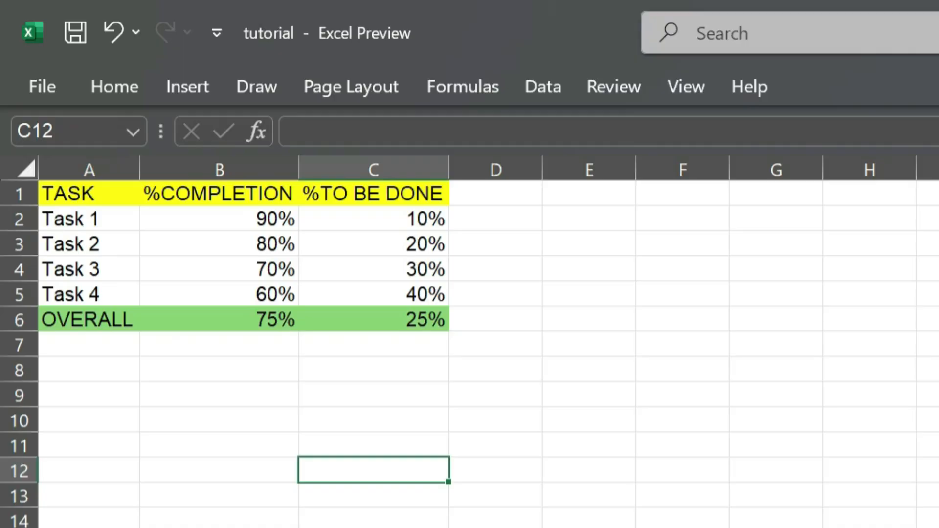
left_click(48, 119)
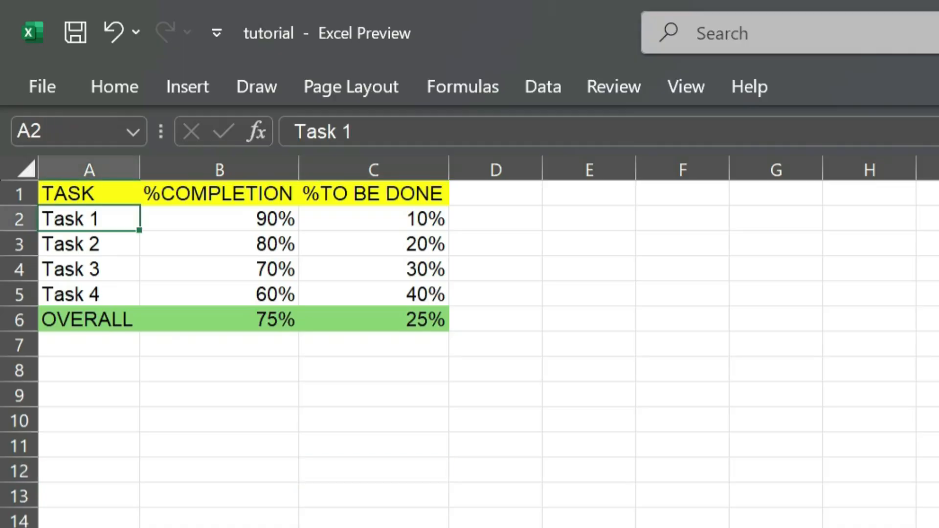
left_click(219, 194)
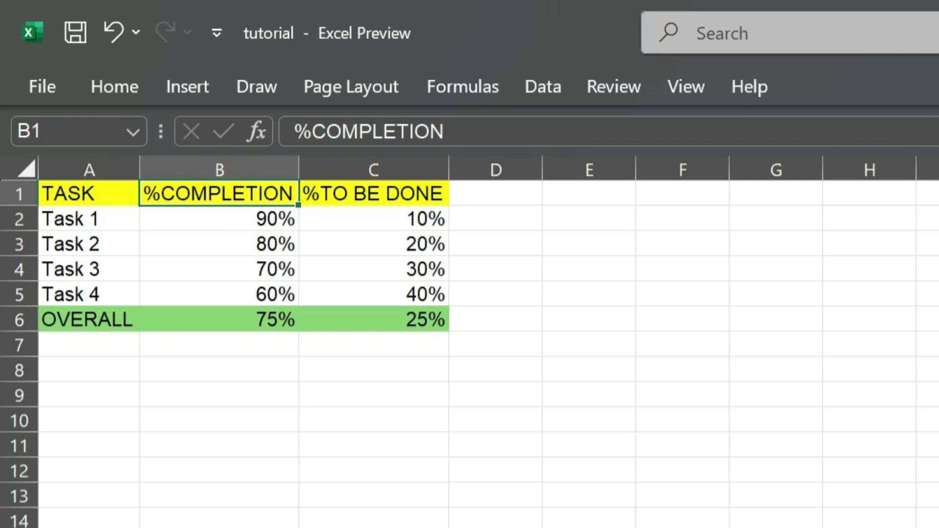
left_click(373, 170)
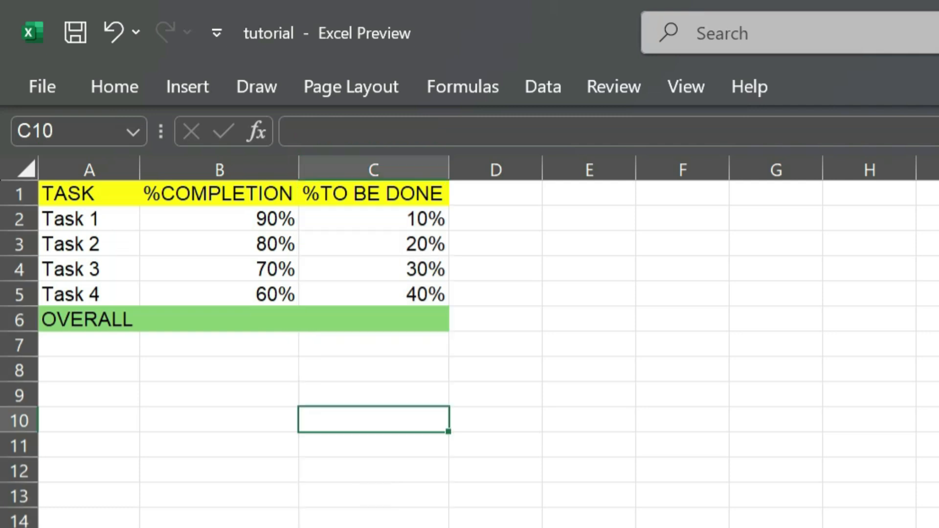
Calculate the overall completion in B6 with the formula =SUM(B2:B5)/4.
left_click(219, 319)
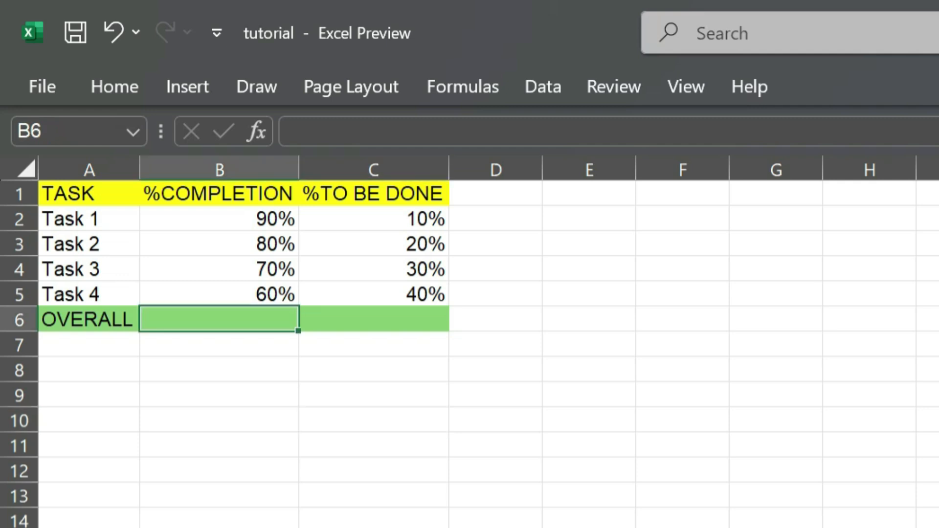
type("=sum")
key("Tab")
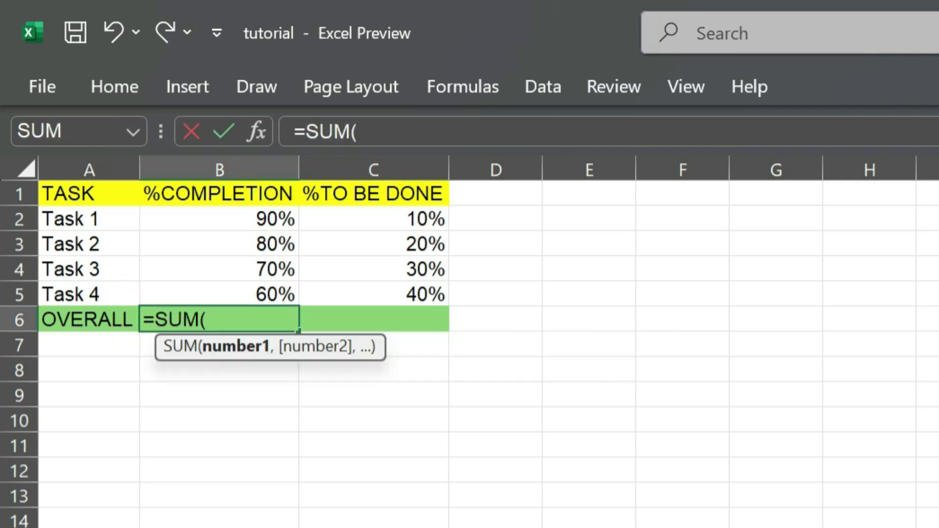
left_click_drag(219, 219, 219, 294)
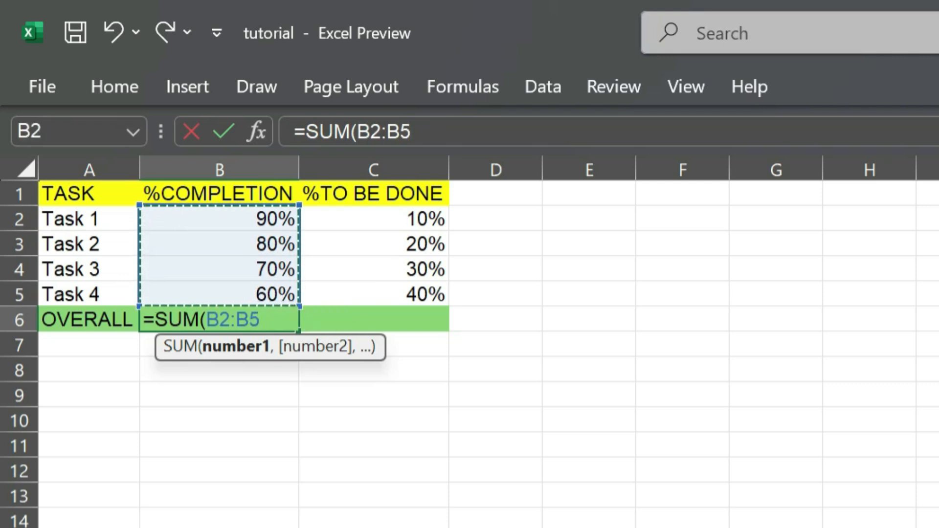
type(")/")
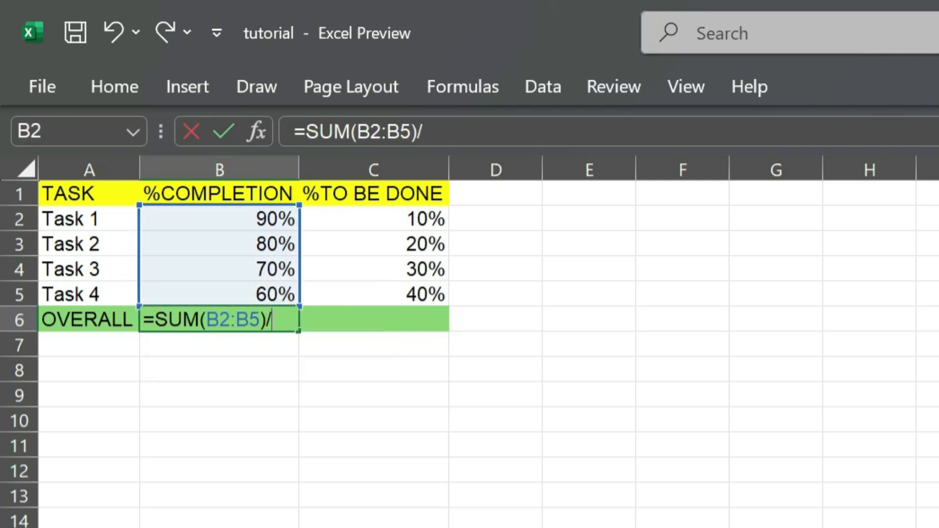
type("4")
key("Return")
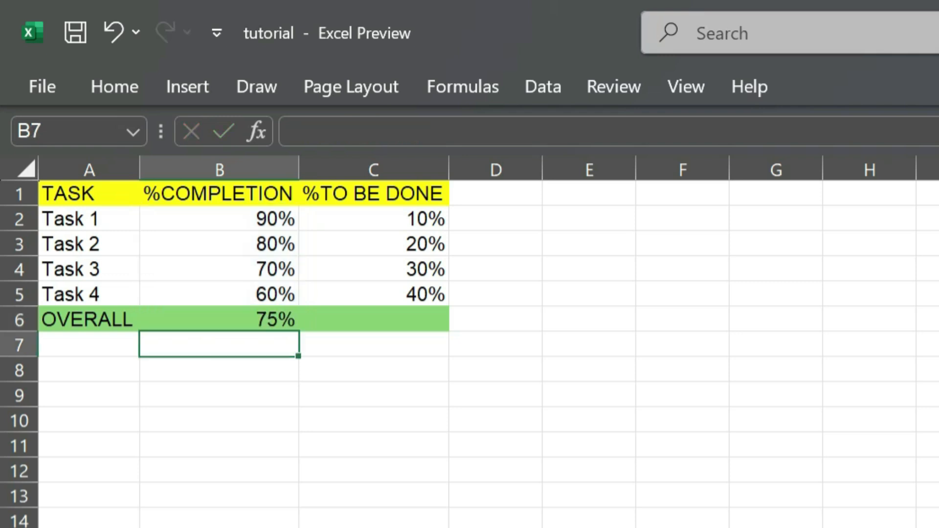
Enter the formula =1-B2 in C2 and fill it down the %TO BE DONE column.
left_click(374, 319)
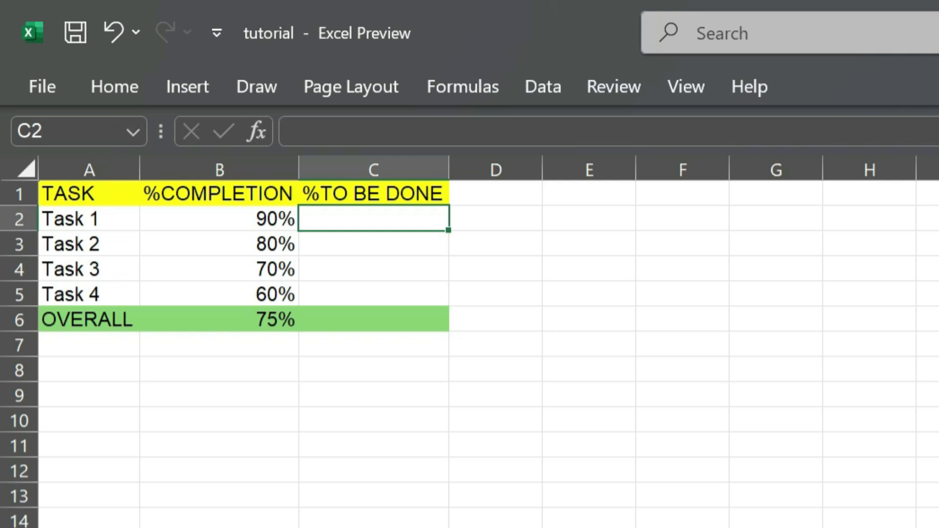
left_click(220, 219)
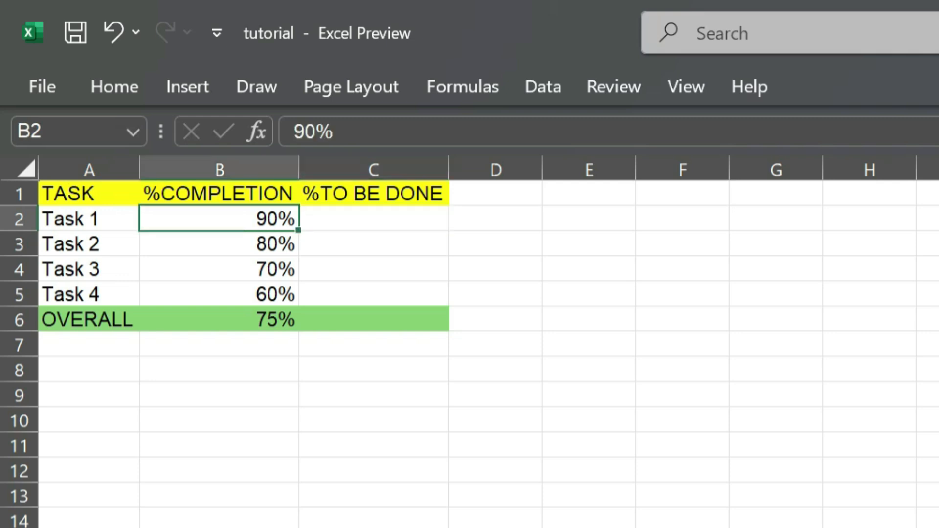
left_click(374, 218)
key("F2")
type("0")
key("BackSpace")
type("=1")
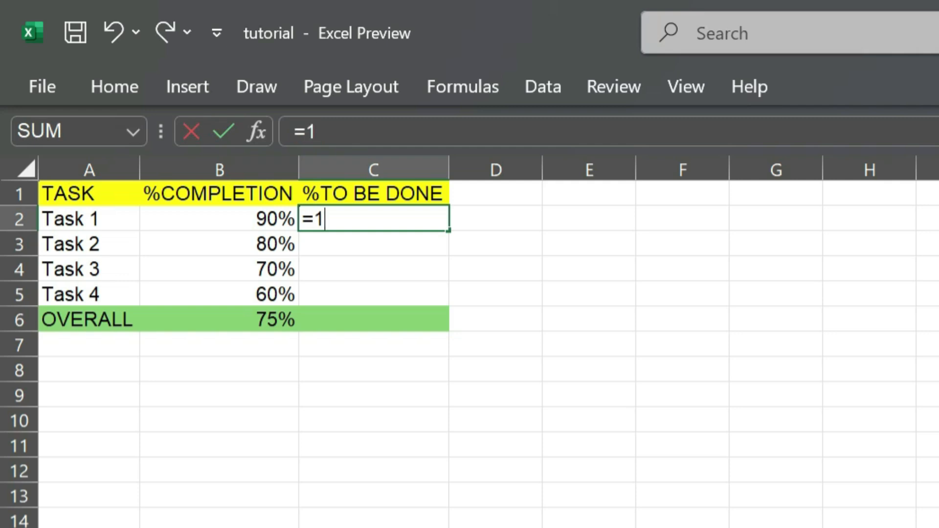
type("-")
key("Left")
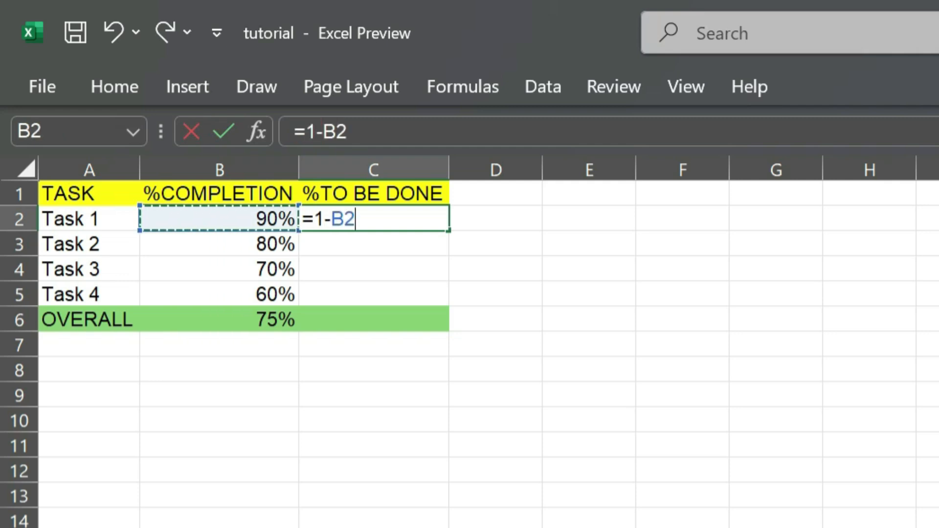
key("ctrl+Return")
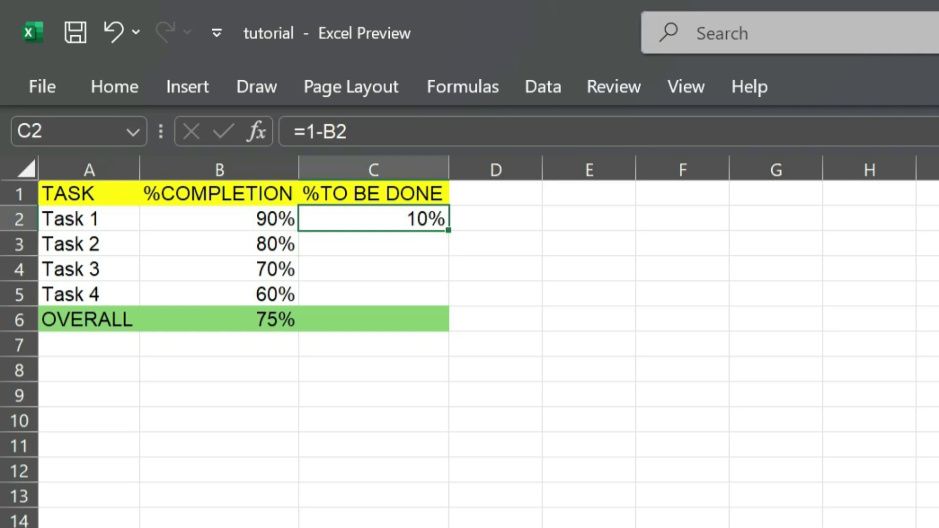
left_click_drag(448, 230, 448, 299)
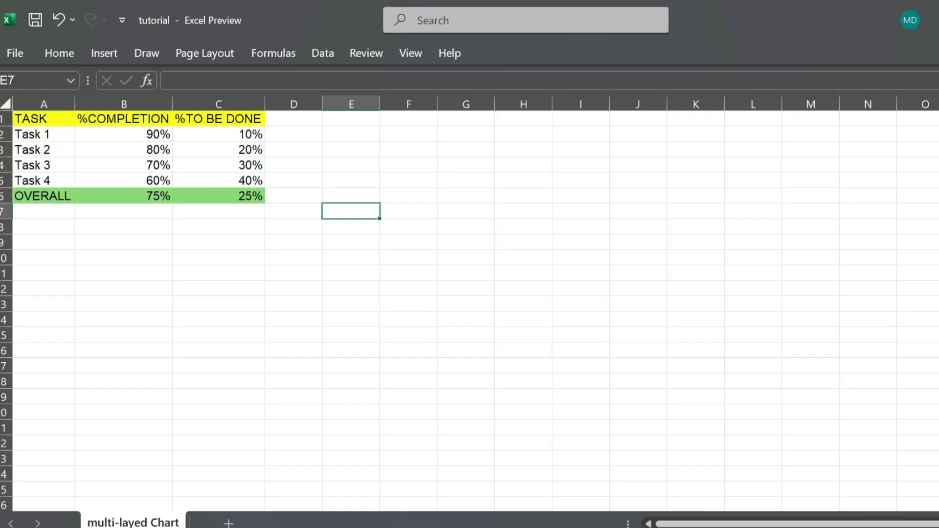
Insert an empty doughnut chart on the sheet, beside the task table.
left_click(104, 53)
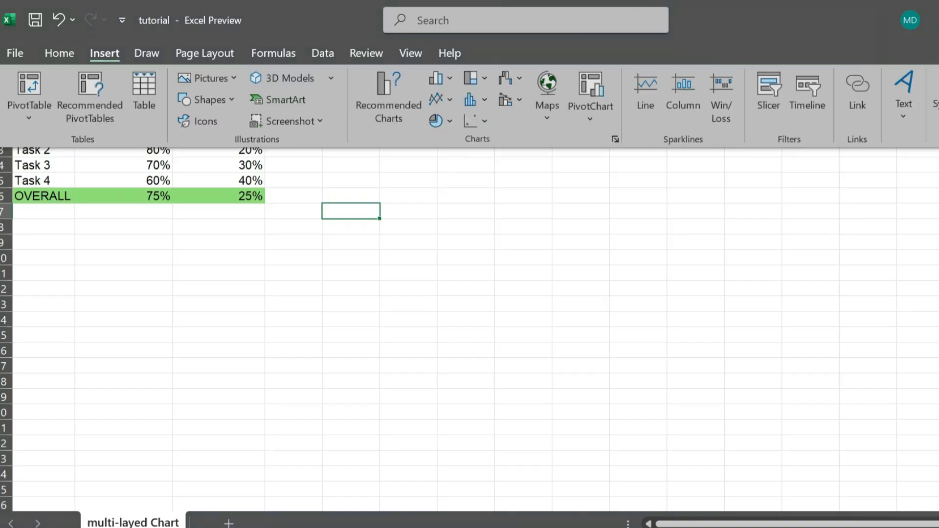
left_click(441, 120)
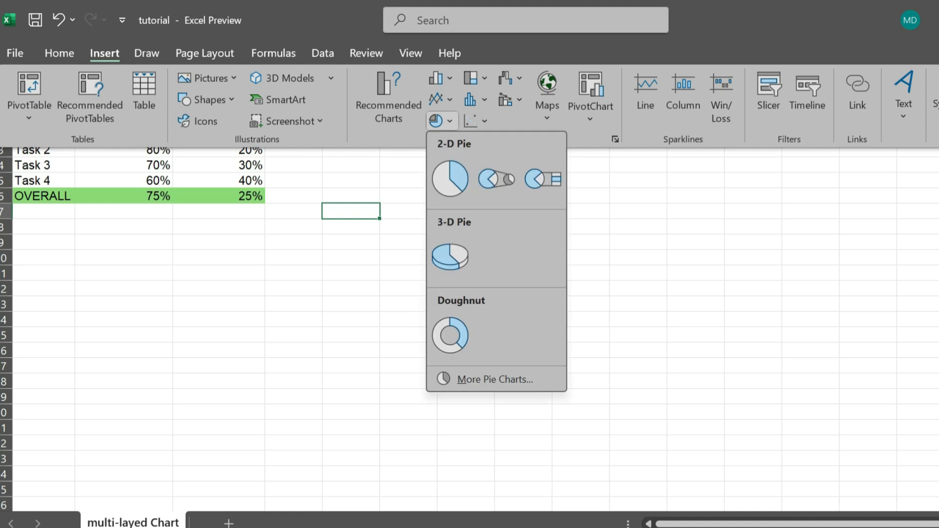
left_click(450, 335)
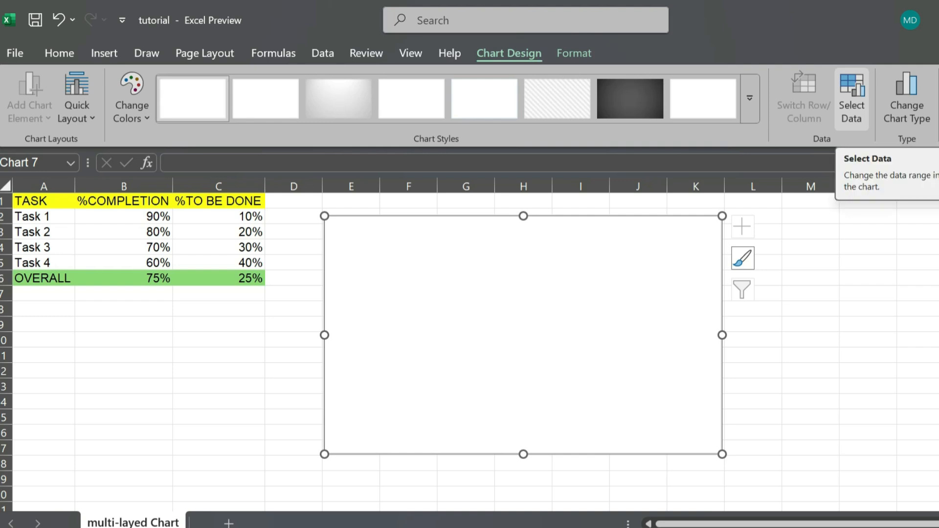
Add a chart data series named from A2 (Task 1) with the values in B2:C2.
left_click(852, 98)
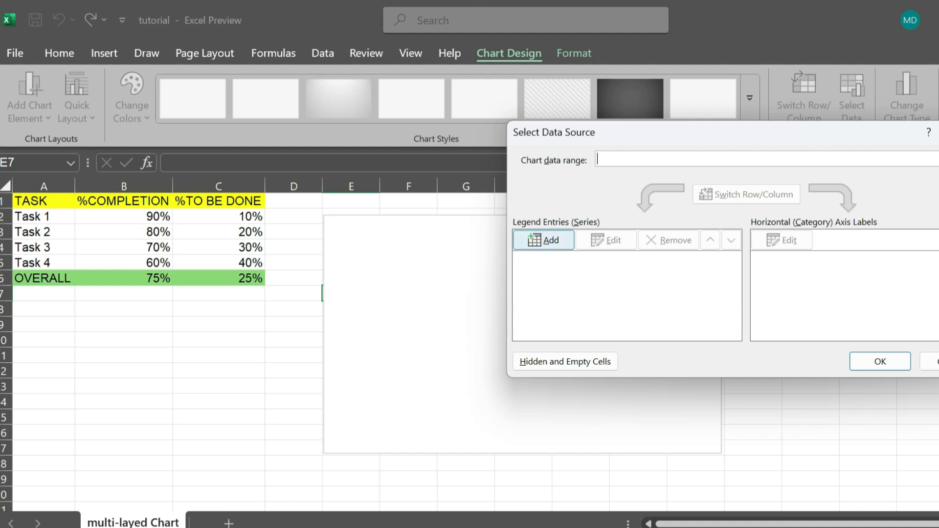
left_click(544, 241)
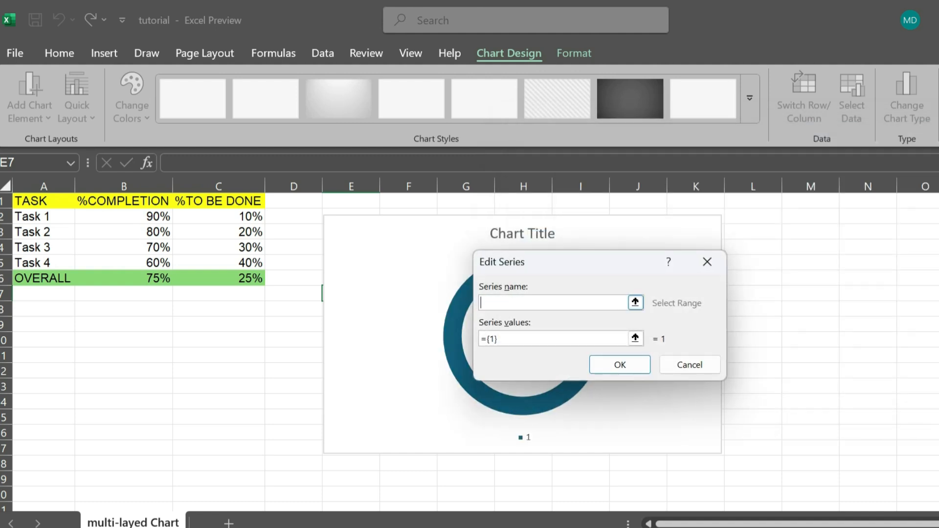
left_click(44, 217)
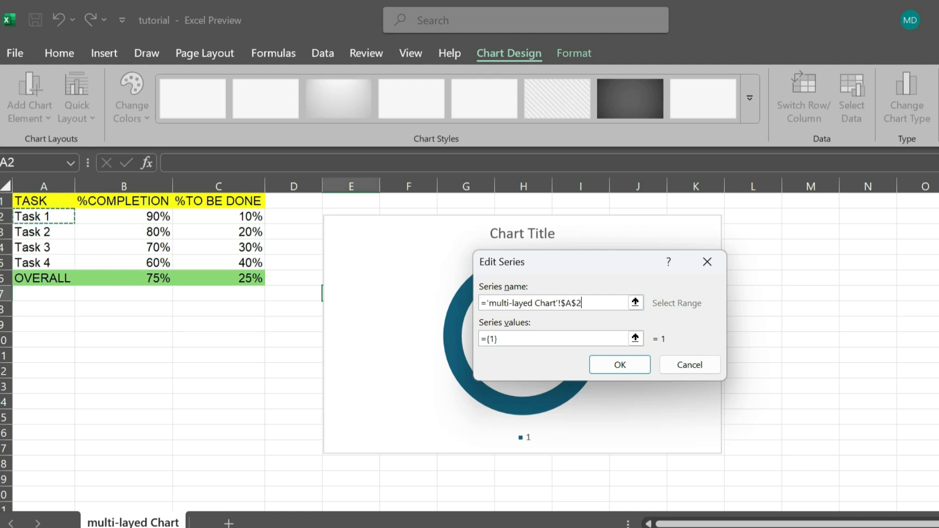
left_click_drag(500, 339, 480, 339)
key("BackSpace")
left_click_drag(122, 217, 254, 221)
left_click(620, 366)
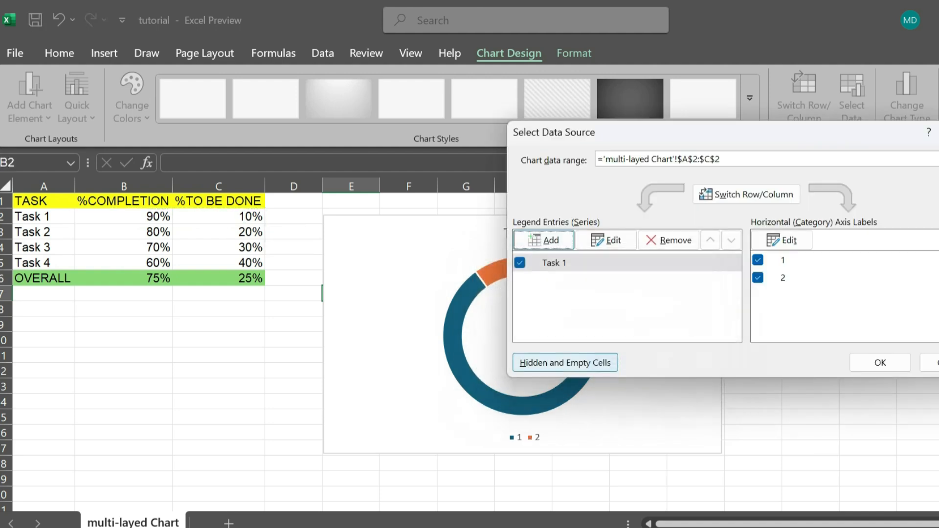
Add another chart data series named from A3 (Task 2) with the values in B3:C3.
left_click(544, 239)
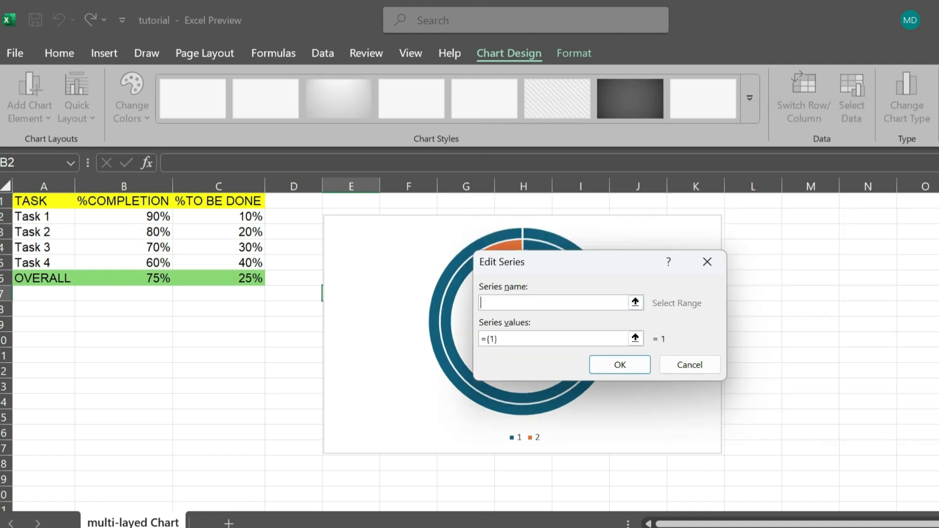
left_click(32, 232)
left_click_drag(509, 339, 458, 338)
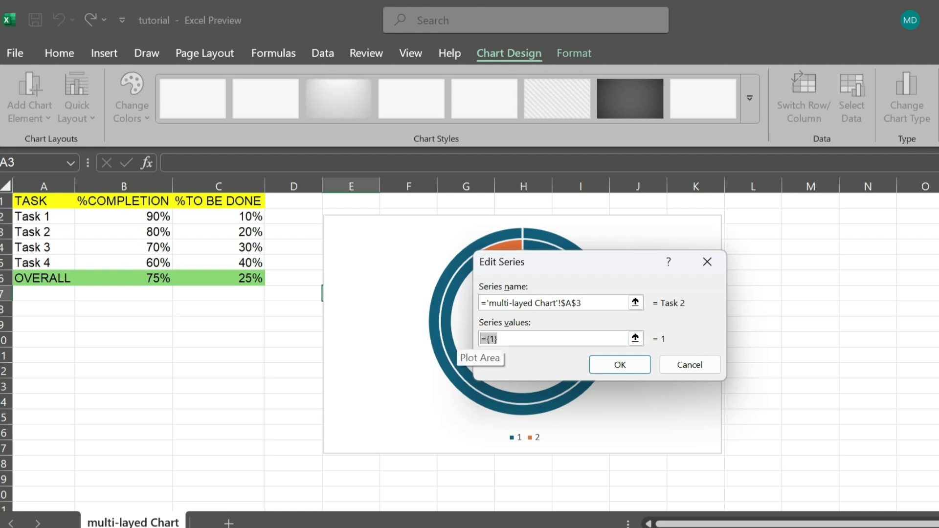
key("BackSpace")
left_click_drag(123, 232, 259, 235)
left_click(612, 365)
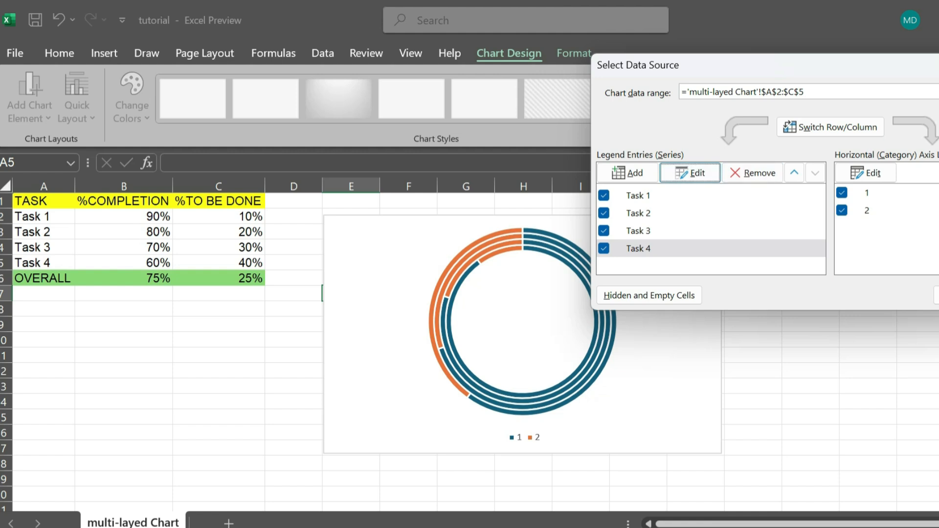
Reorder the chart series to Task 4, Task 3, Task 2, Task 1 and apply the data source changes.
left_click(638, 195)
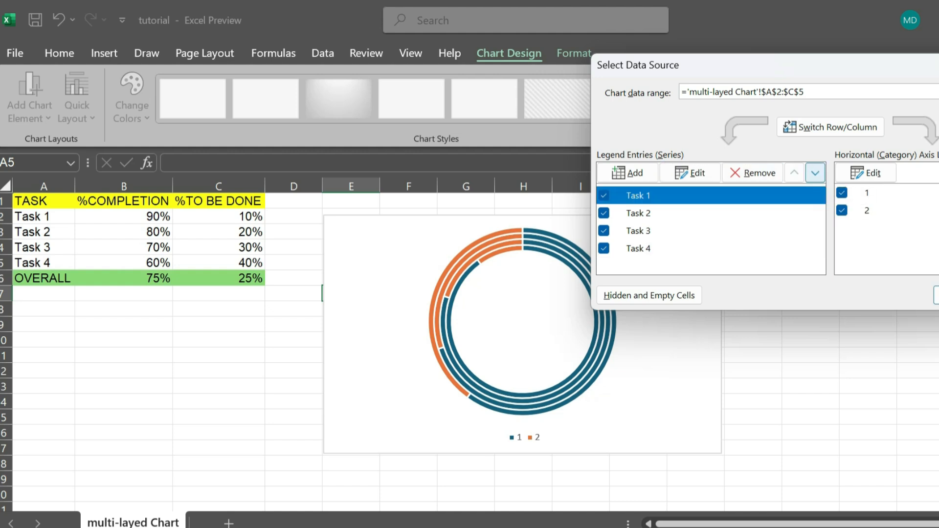
left_click(815, 173)
left_click(815, 173)
left_click(815, 173)
left_click(638, 196)
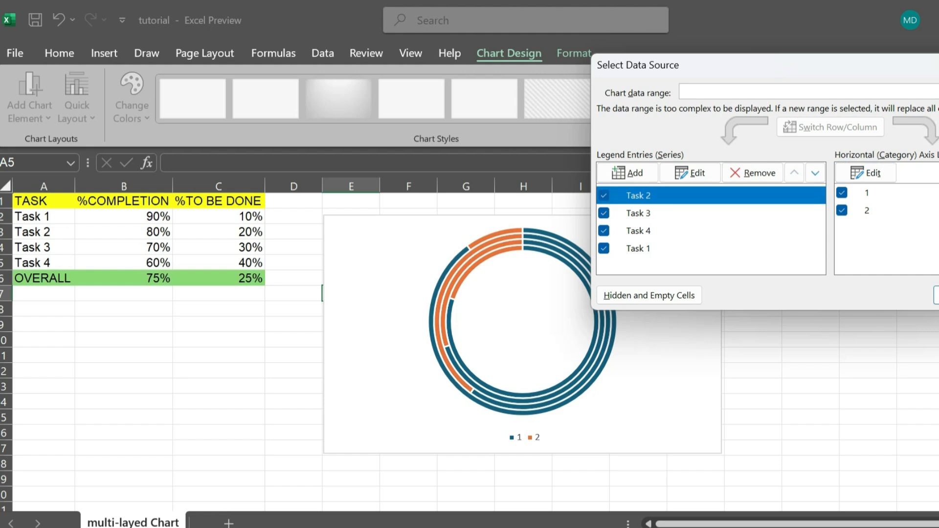
left_click(815, 173)
left_click(814, 173)
left_click(638, 196)
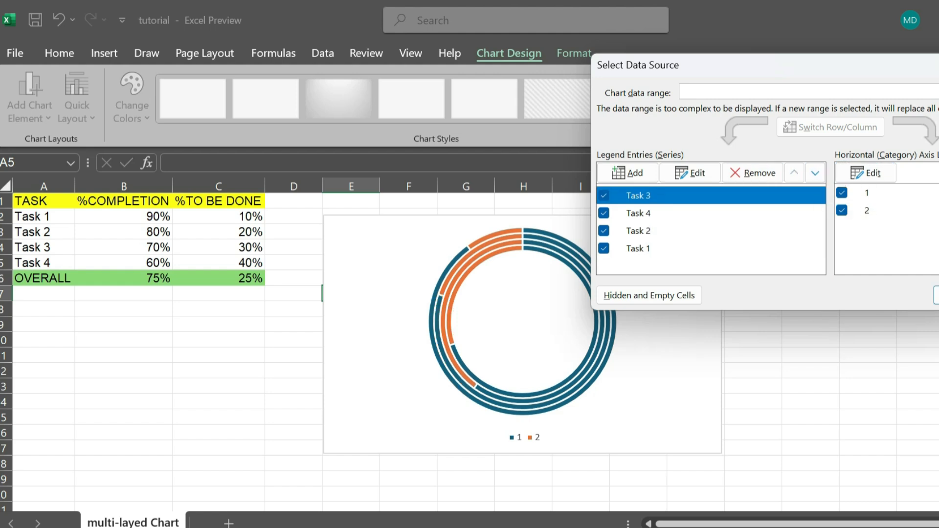
left_click(815, 173)
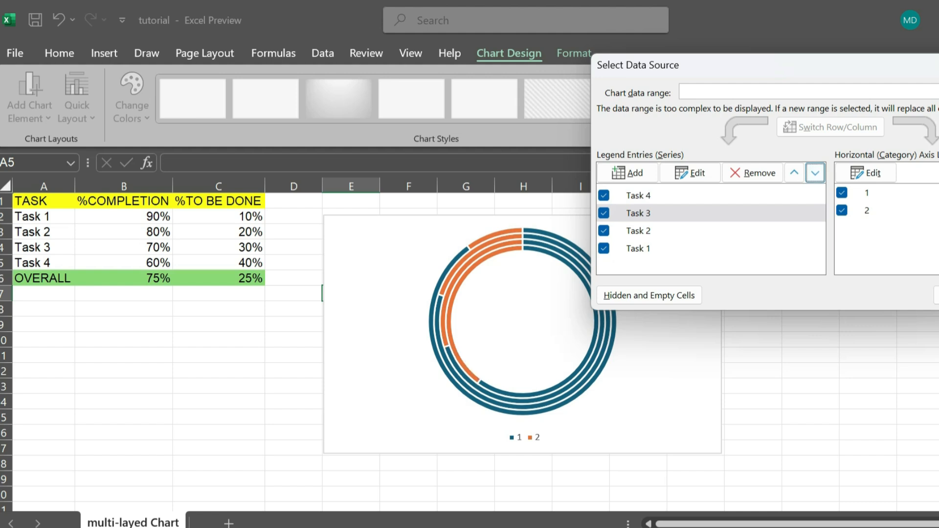
left_click(639, 249)
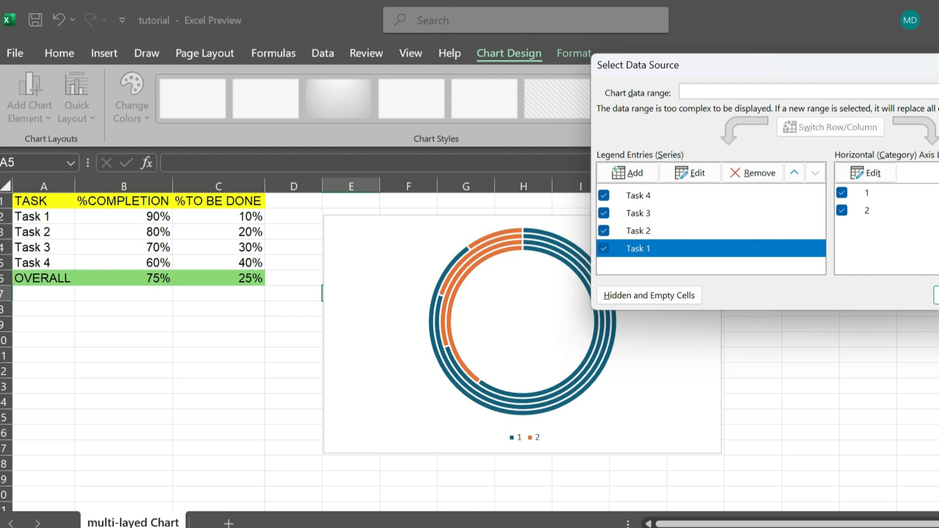
left_click_drag(783, 65, 629, 66)
left_click(811, 296)
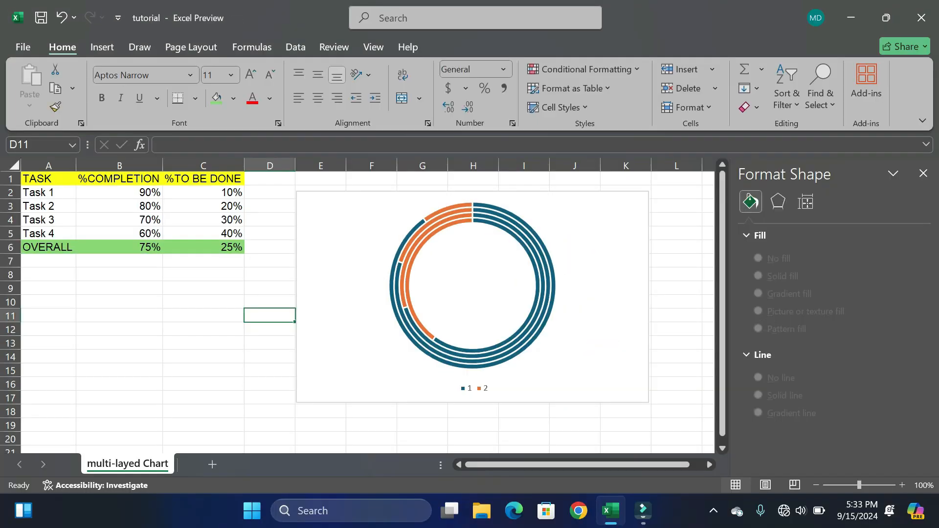
Format the chart's data series with a doughnut hole size of 39%.
right_click(508, 219)
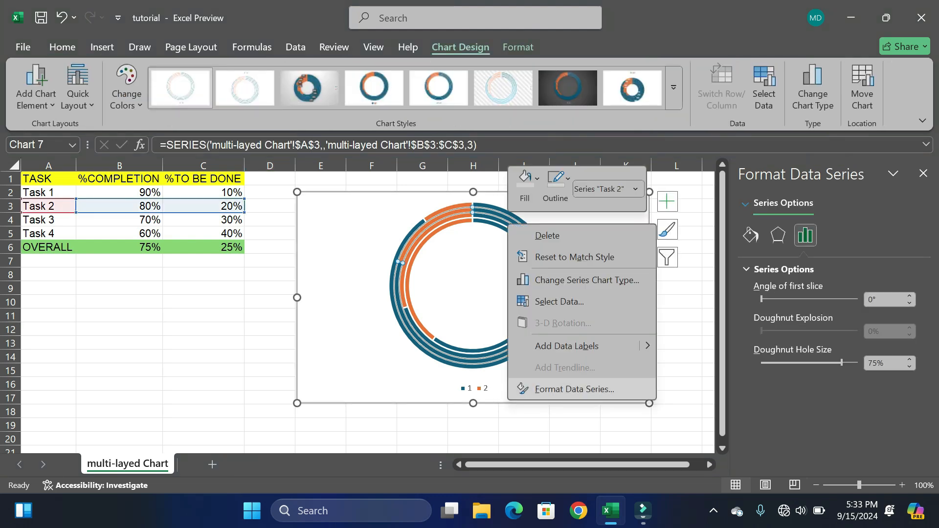
left_click(575, 389)
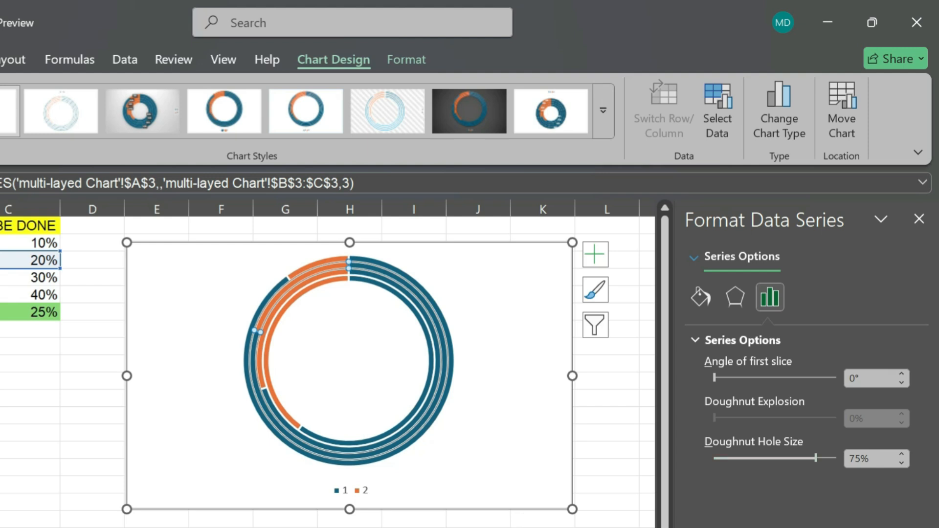
left_click_drag(816, 458, 766, 457)
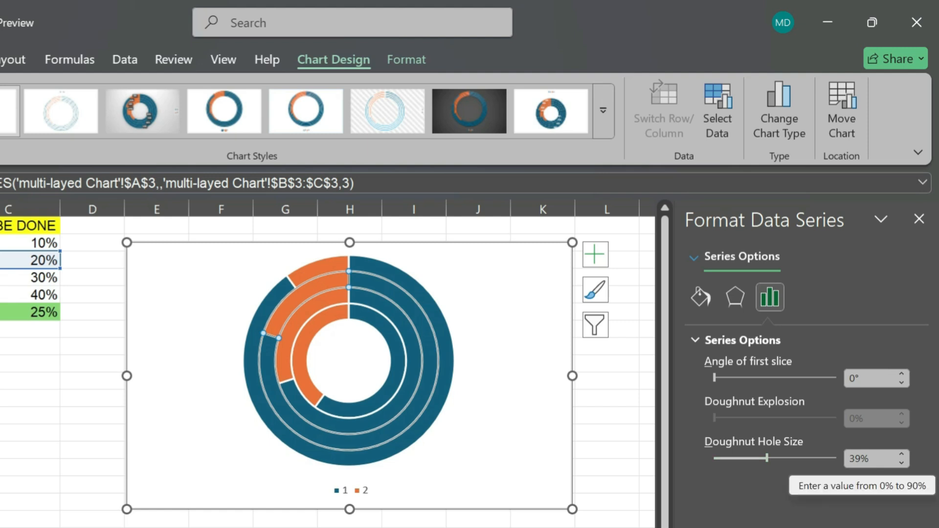
Fill the to-be-done segment of the outermost Task 1 ring with Light Gray, Background 2, Darker 10%.
left_click(29, 433)
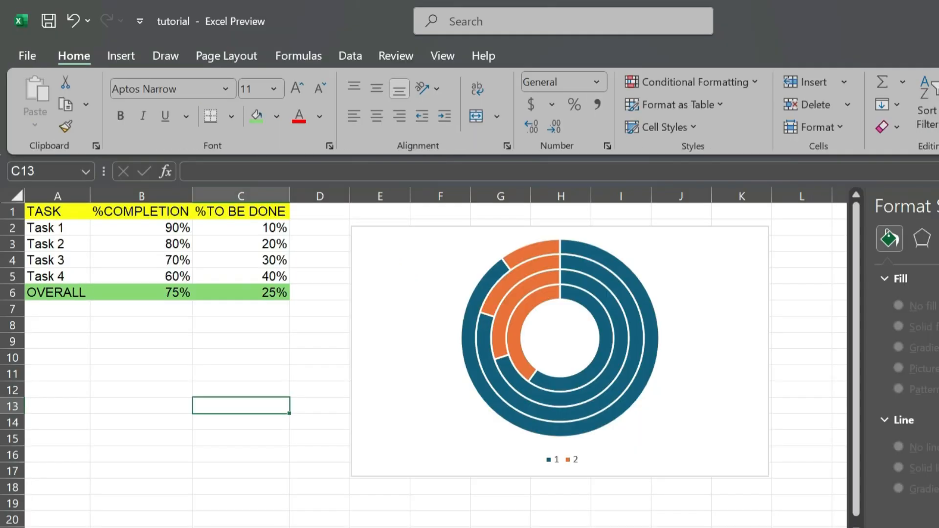
mouse_move(528, 249)
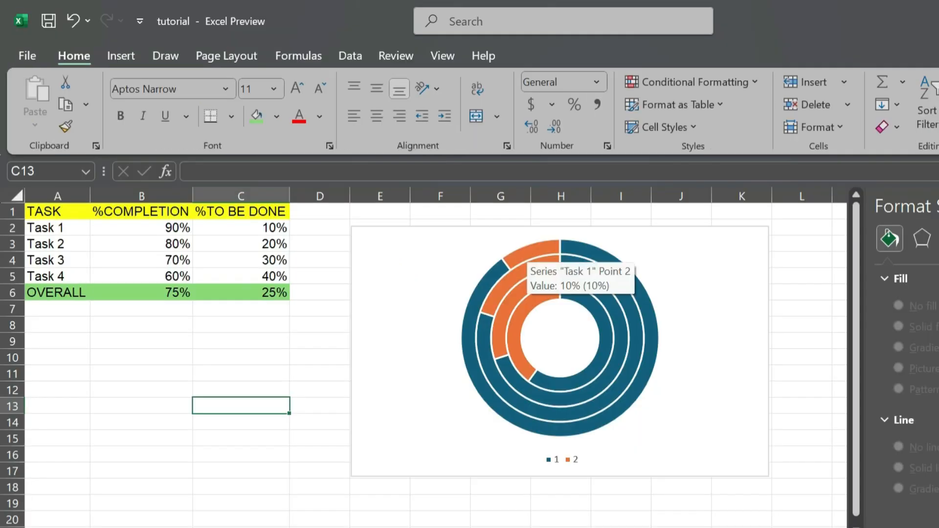
left_click(527, 251)
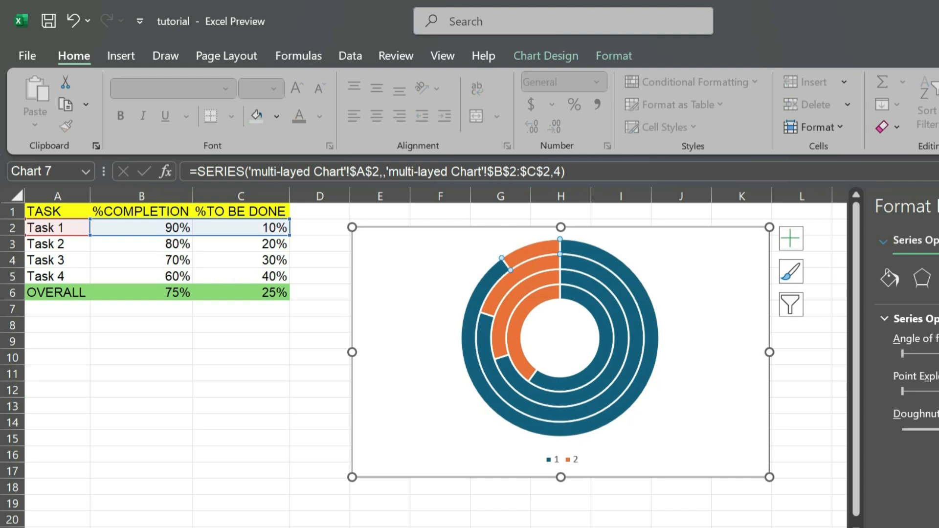
left_click(614, 56)
left_click(528, 82)
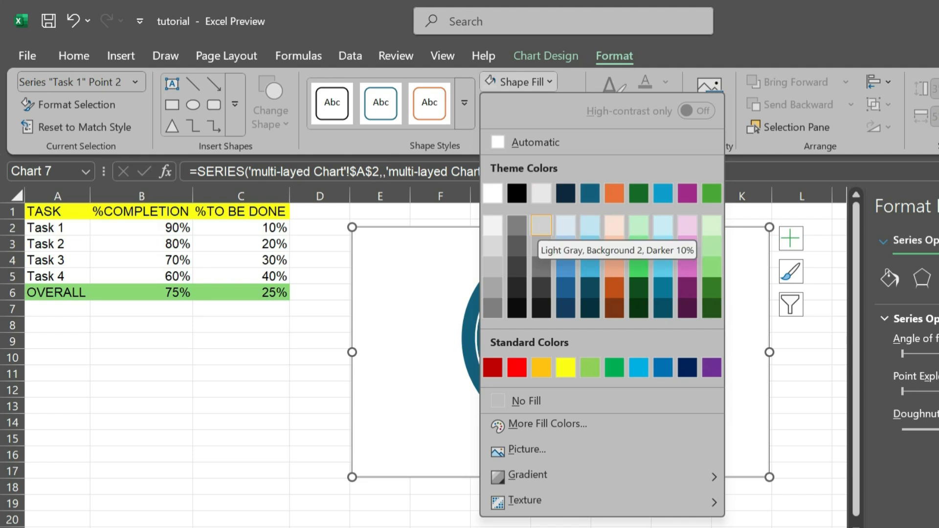
left_click(541, 226)
Apply the same light gray fill to the to-be-done segments of the Task 2, Task 3 and Task 4 rings.
left_click(536, 266)
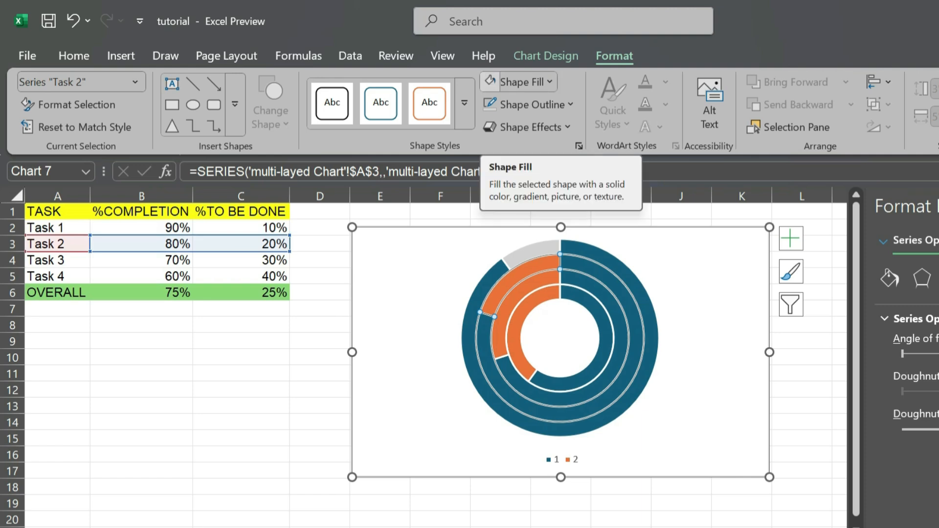
left_click(517, 82)
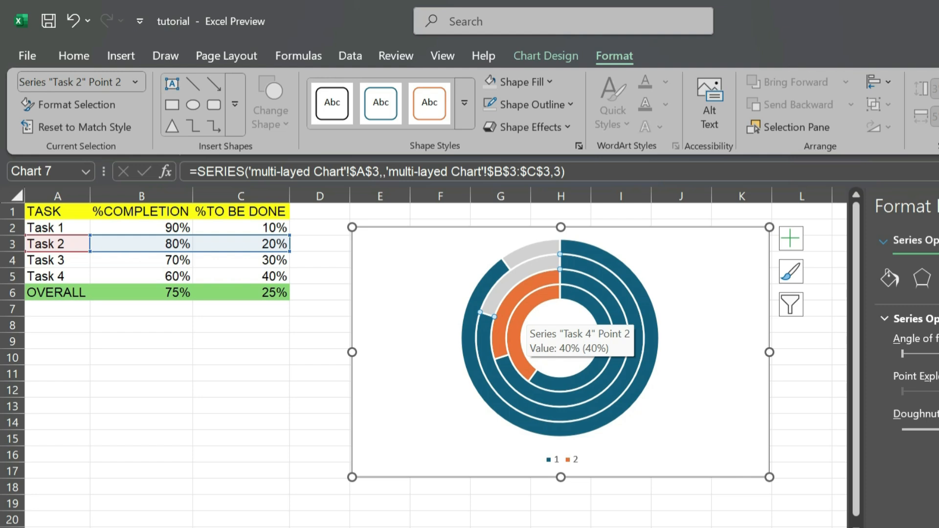
left_click(509, 305)
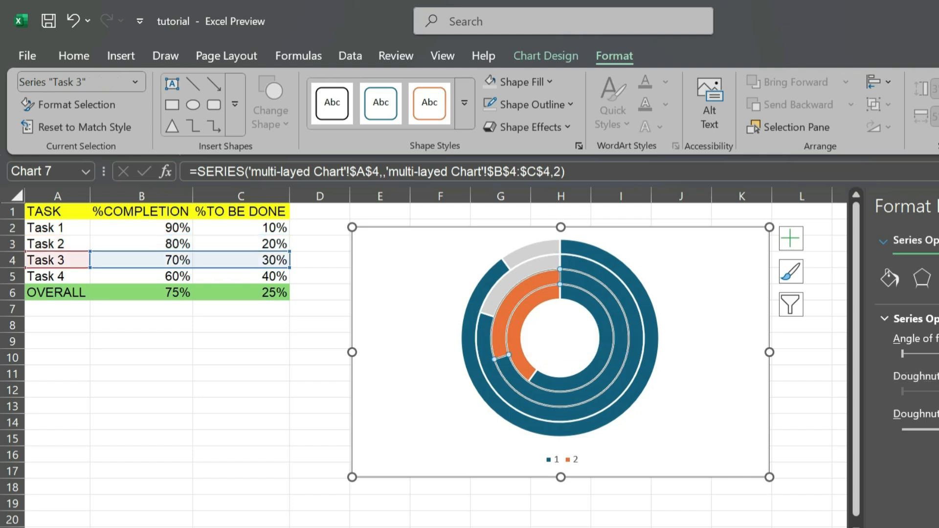
left_click(508, 305)
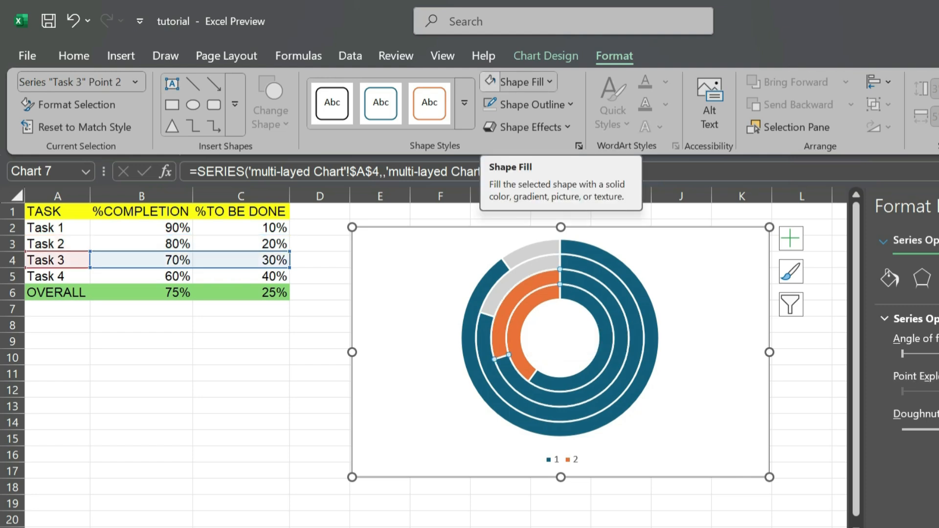
left_click(490, 82)
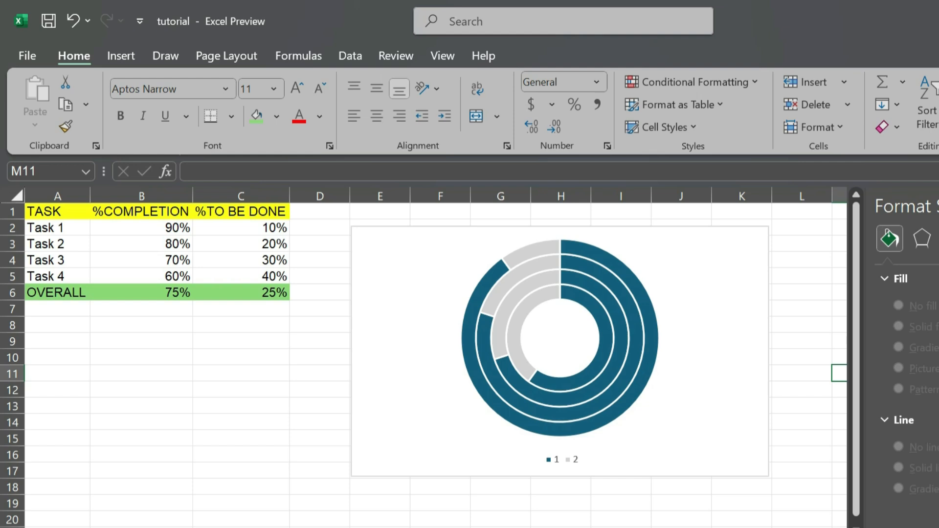
Fill the completed segment of the Task 1 ring with Dark Teal, Accent 1, Darker 50%.
mouse_move(598, 358)
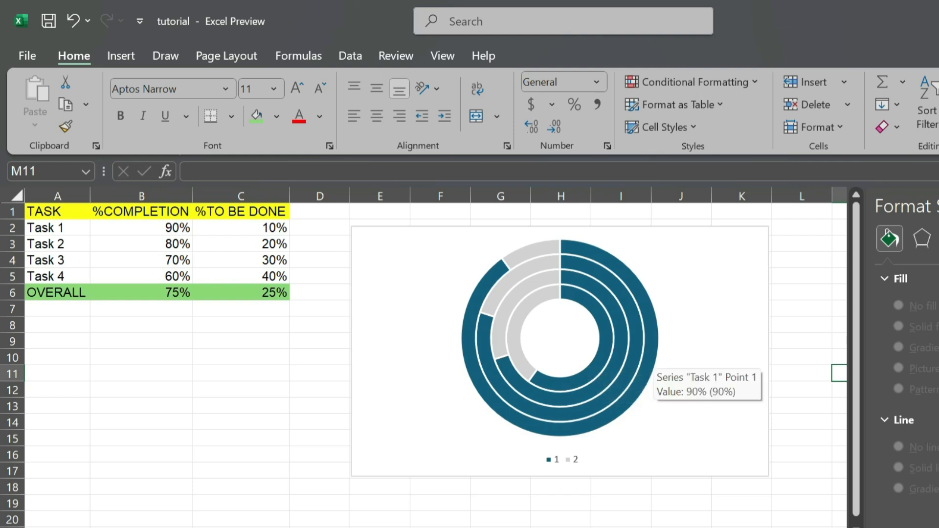
left_click(653, 356)
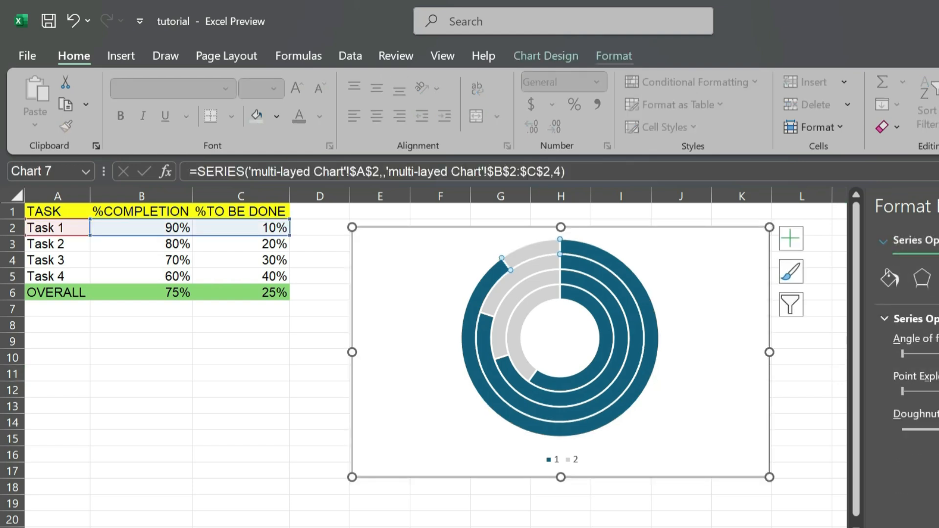
left_click(614, 55)
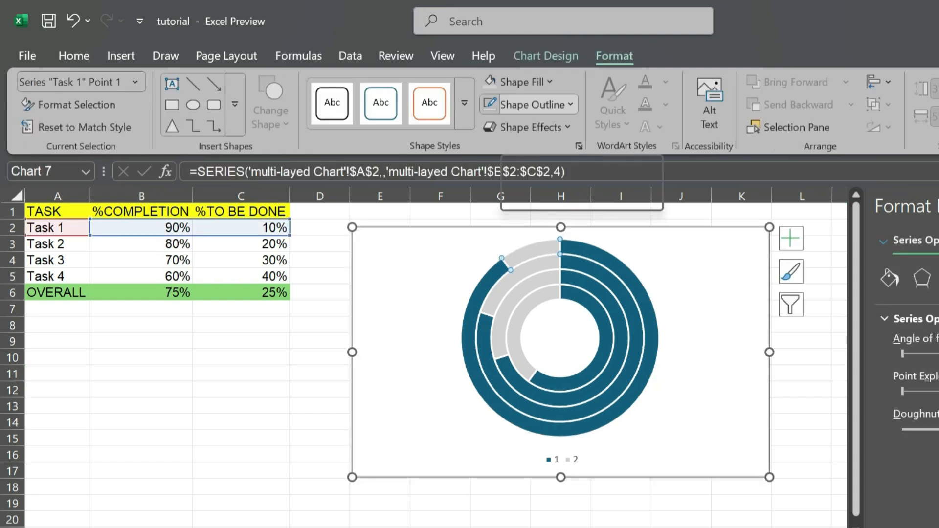
left_click(521, 82)
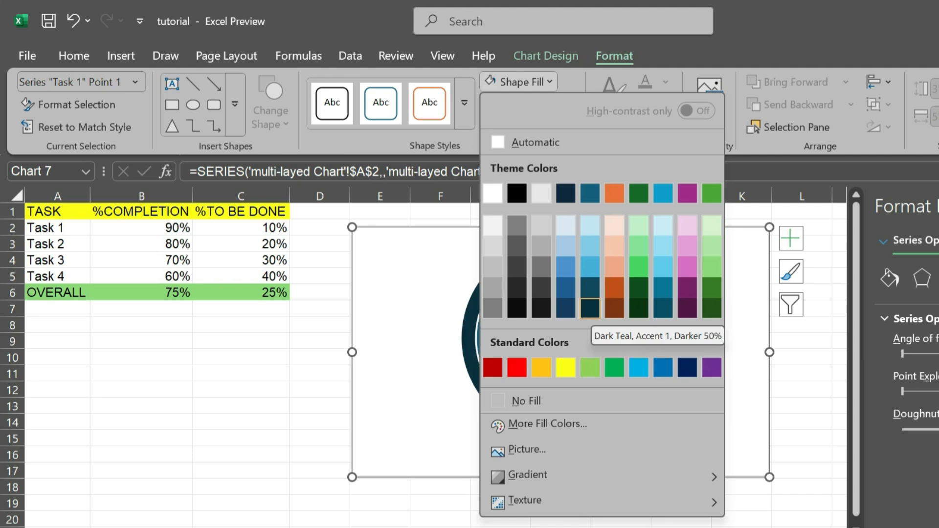
left_click(590, 309)
Fill the completed segment of the Task 2 ring with Dark Teal, Accent 1, Darker 25%.
left_click(636, 341)
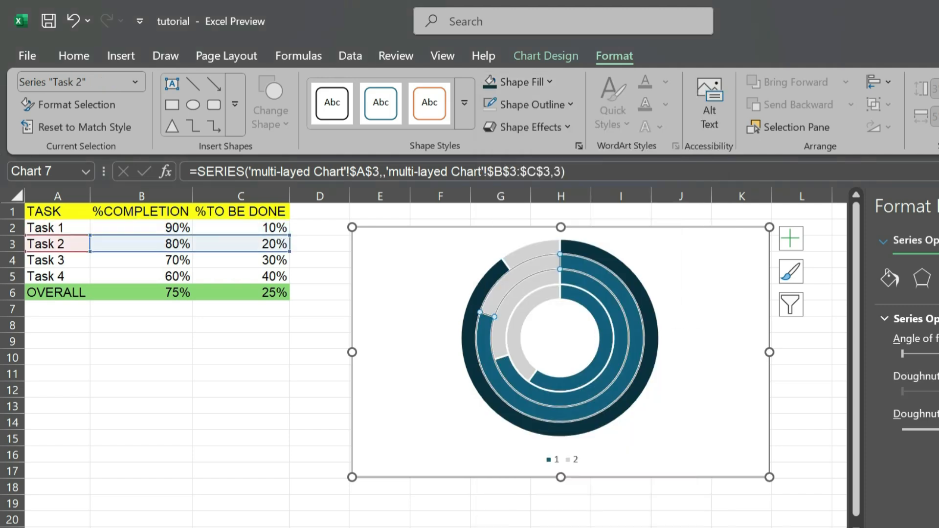
left_click(636, 341)
left_click(519, 82)
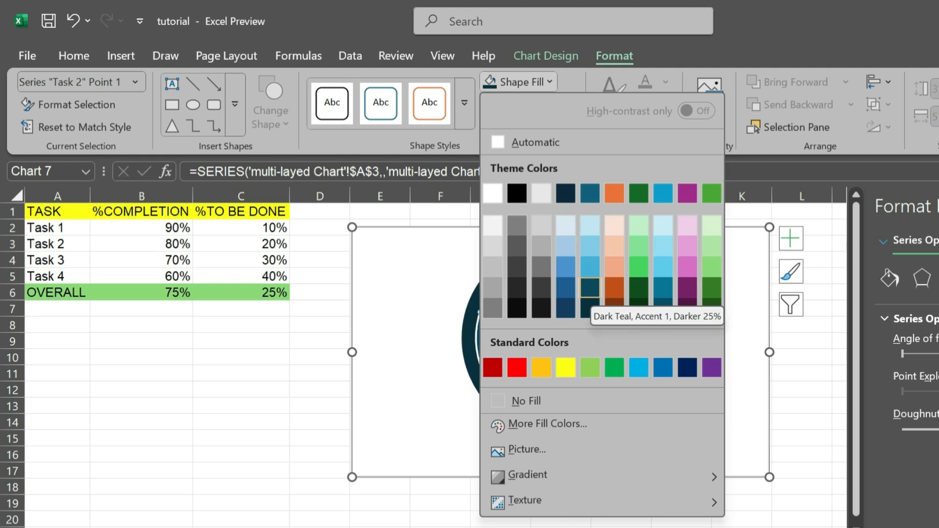
left_click(590, 287)
Fill the completed segment of the Task 3 ring with Dark Teal, Accent 1, Lighter 40%.
left_click(621, 340)
left_click(622, 340)
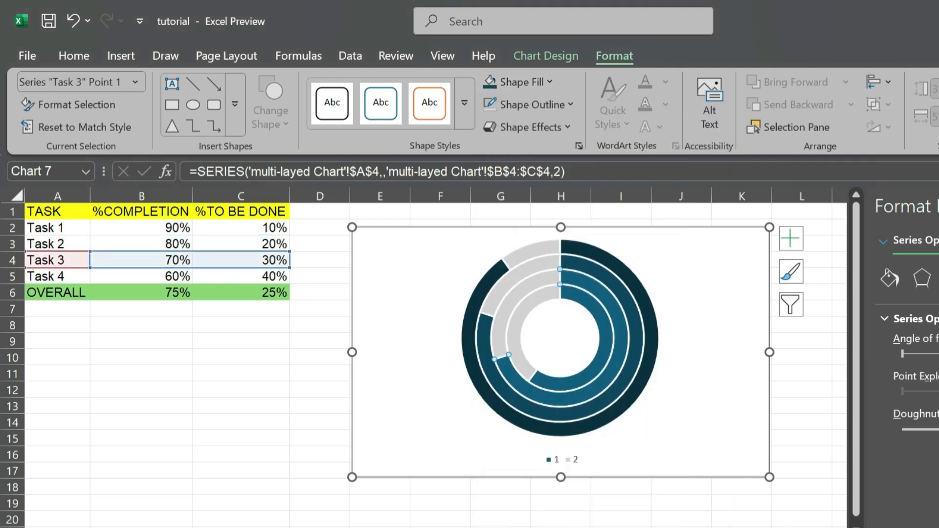
left_click(550, 82)
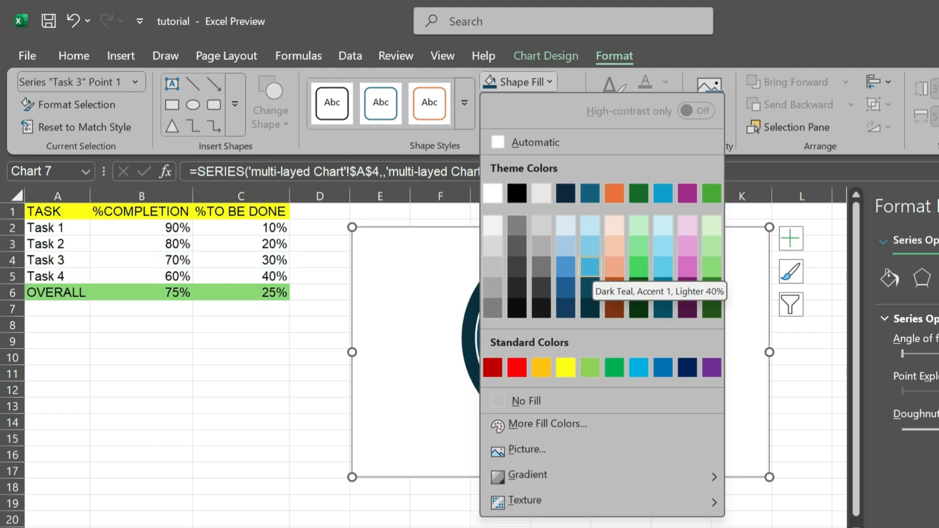
left_click(590, 267)
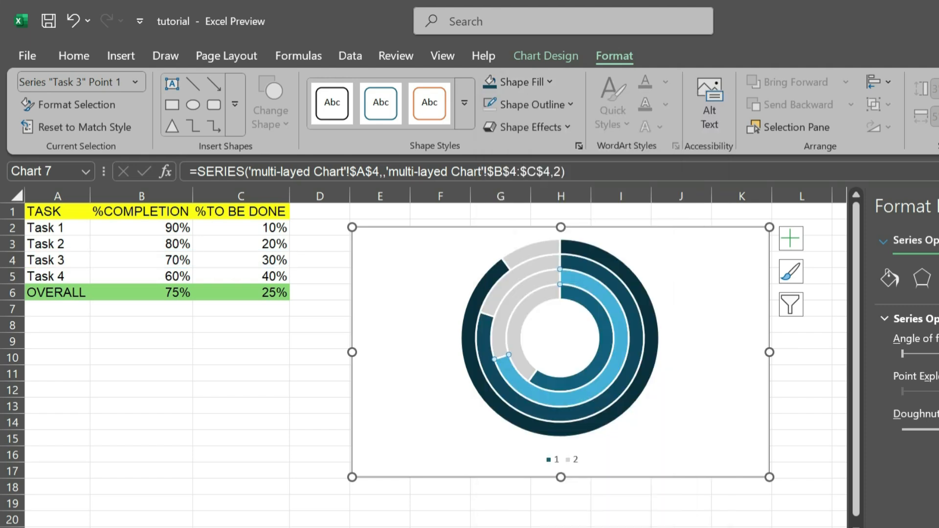
Fill the completed segment of the innermost Task 4 ring with Dark Teal, Accent 1, Lighter 60%.
left_click(604, 337)
left_click(550, 81)
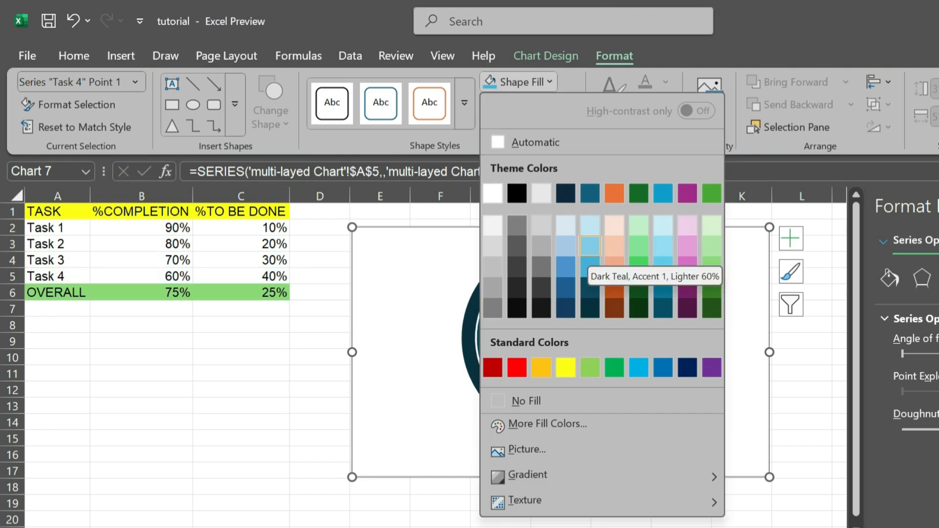
left_click(590, 246)
left_click(802, 406)
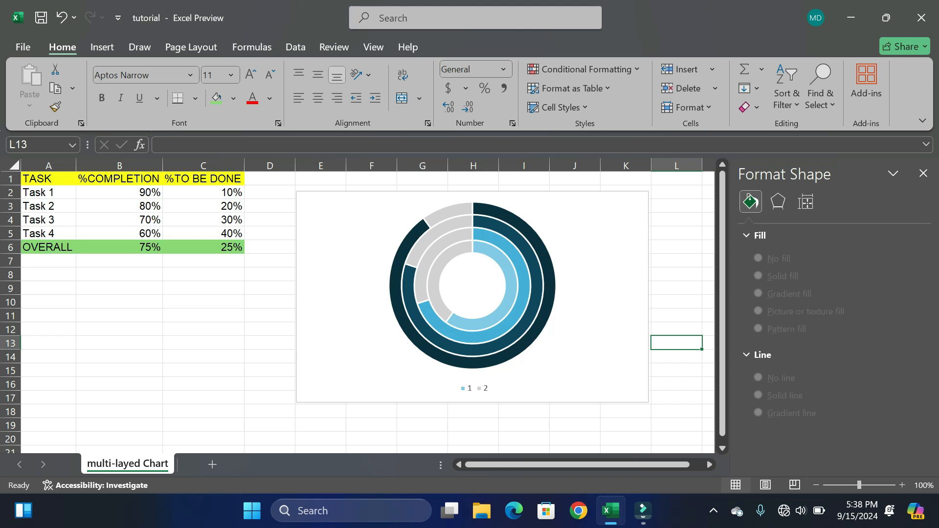
Draw a small text box below the table and link it to Task 1's completion value in B2.
left_click(103, 47)
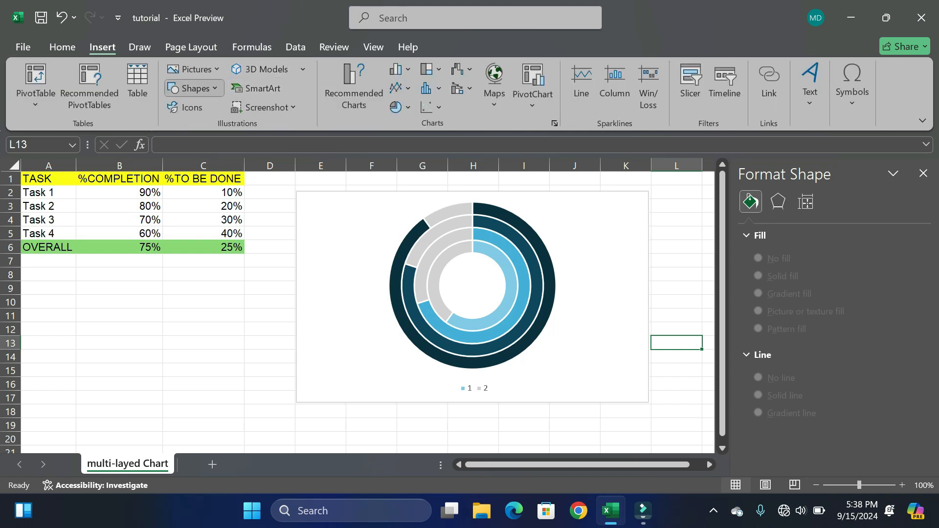
left_click(193, 88)
left_click(174, 128)
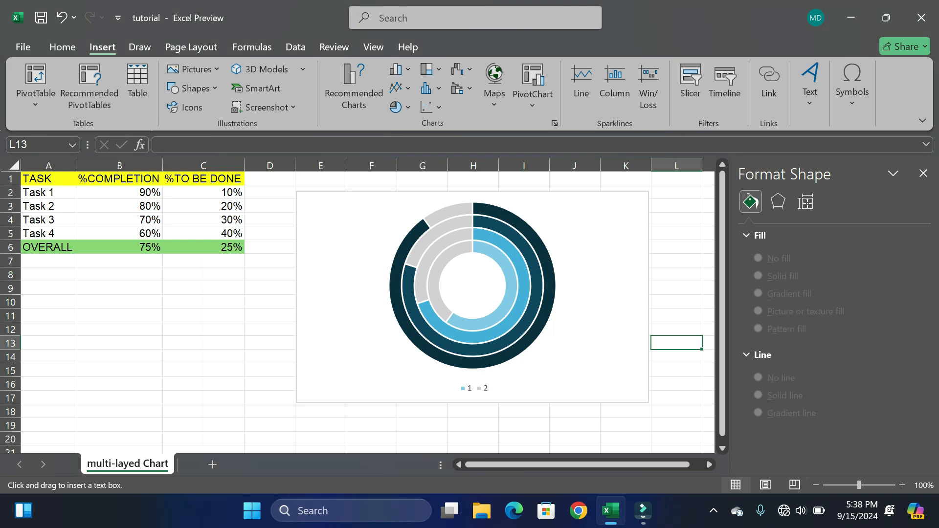
left_click_drag(159, 284, 190, 302)
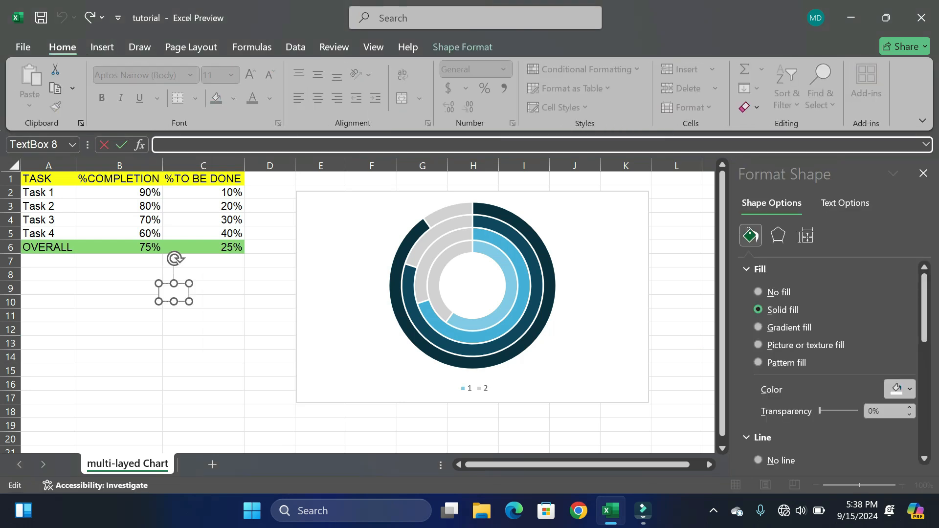
type("=")
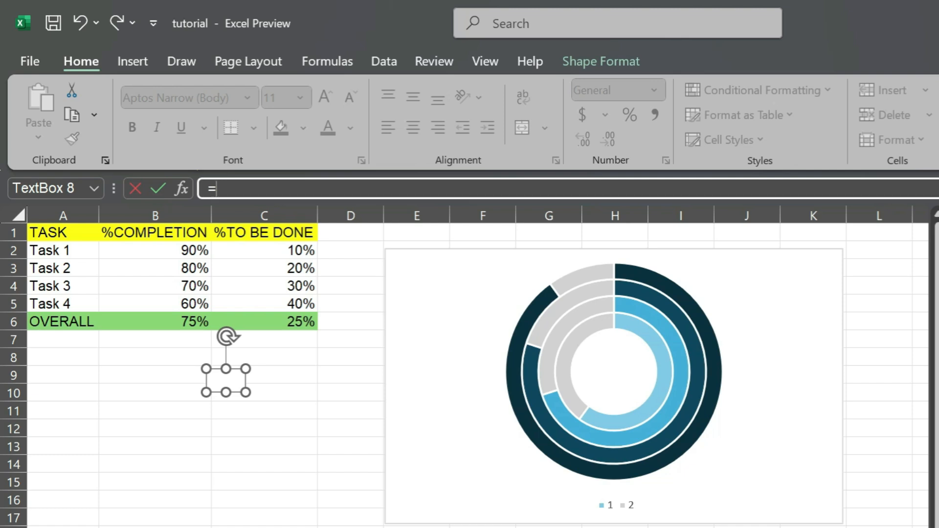
left_click(155, 251)
key("Return")
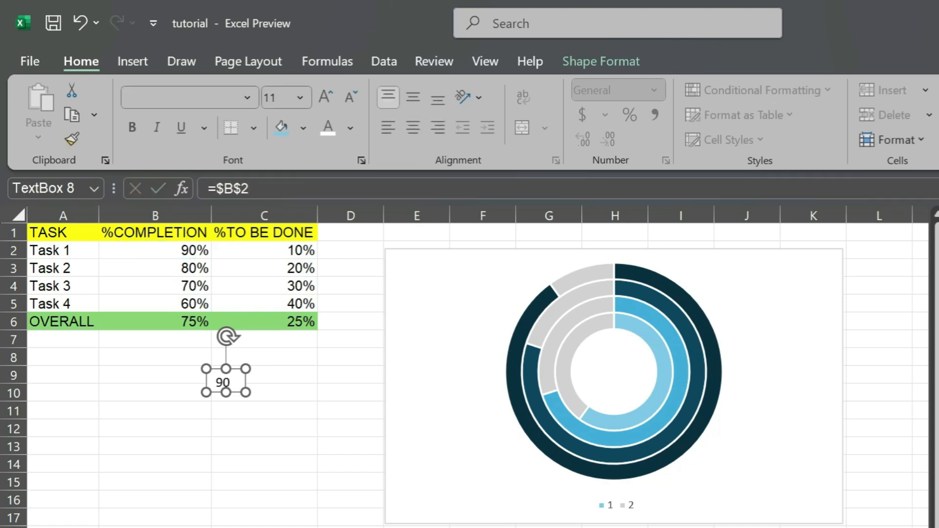
left_click(264, 410)
Color the linked text box's text Dark Teal, Accent 1, Darker 50%, and remove the box's outline.
left_click(216, 382)
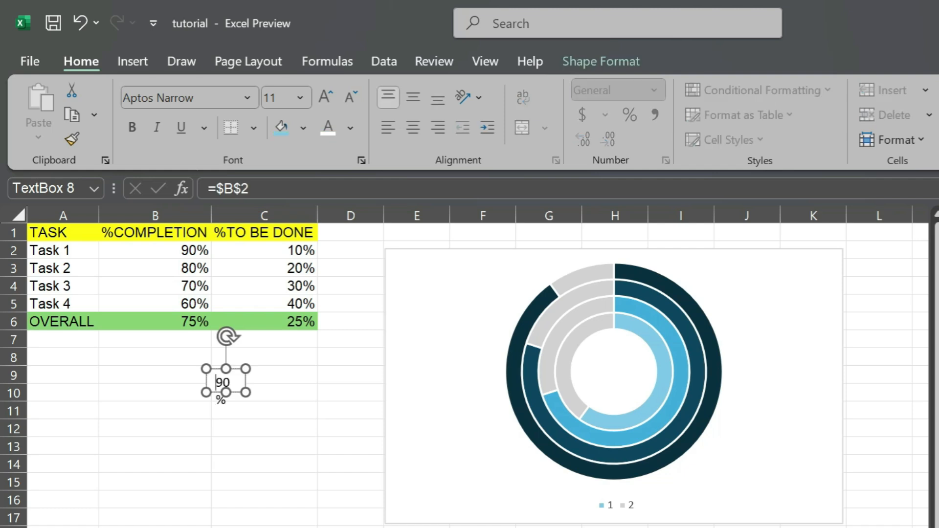
key("ctrl+a")
left_click(351, 129)
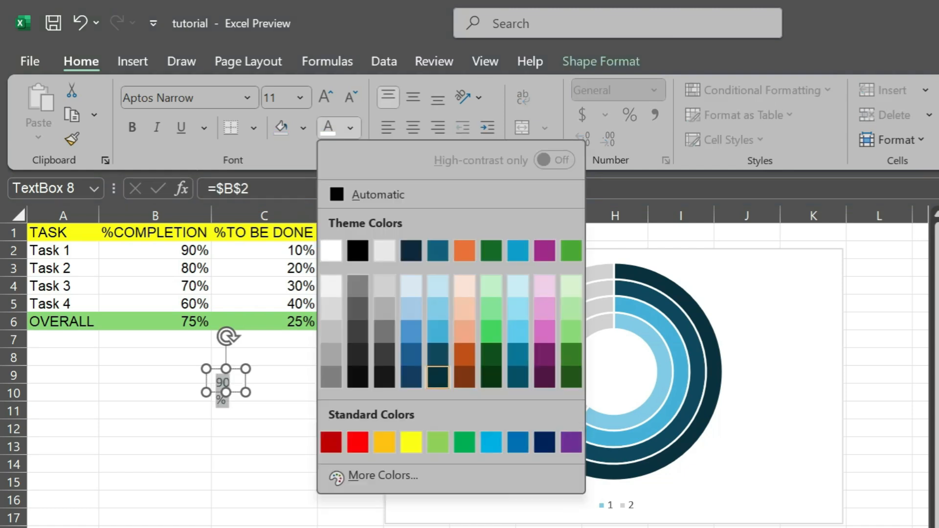
left_click(438, 378)
left_click(601, 61)
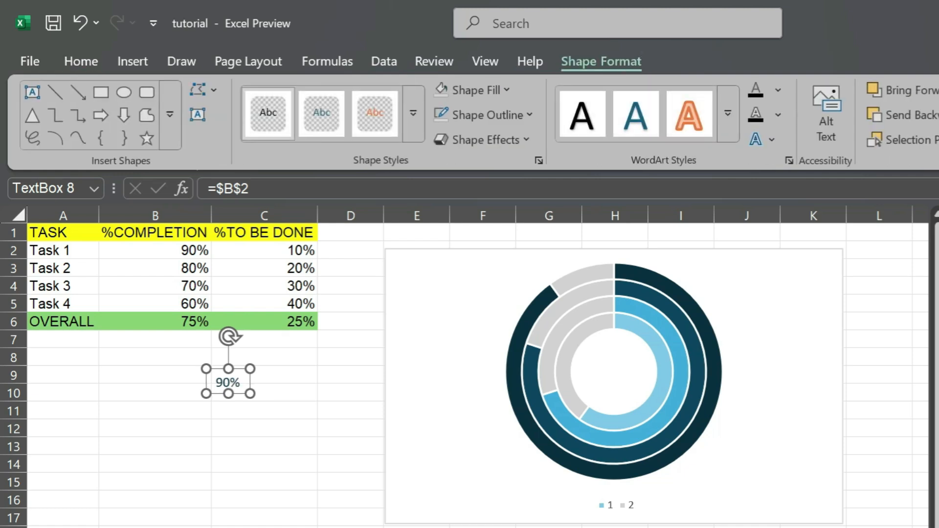
Duplicate the 90% text box three times, spread the copies below the table and link them to the 80%, 70% and 60% completion cells.
key("ctrl+d")
key("ctrl+d")
key("ctrl+d")
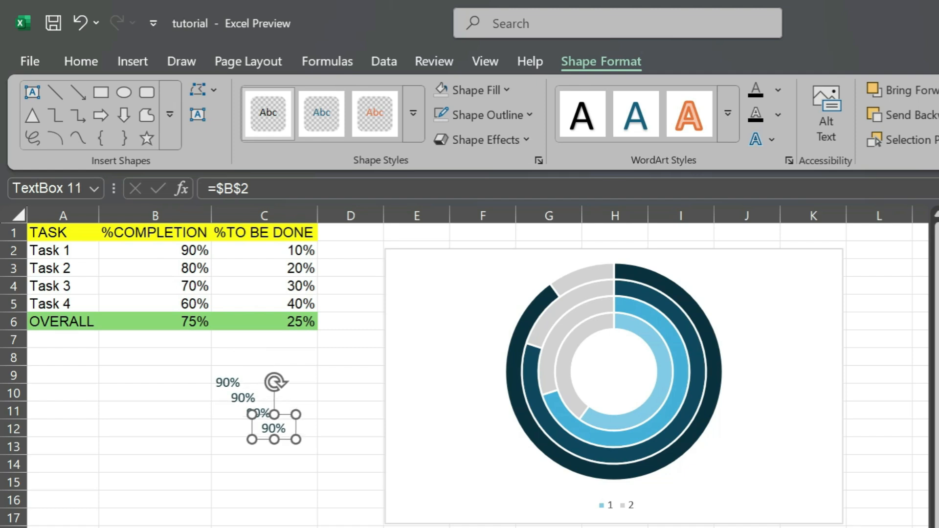
left_click_drag(273, 428, 192, 442)
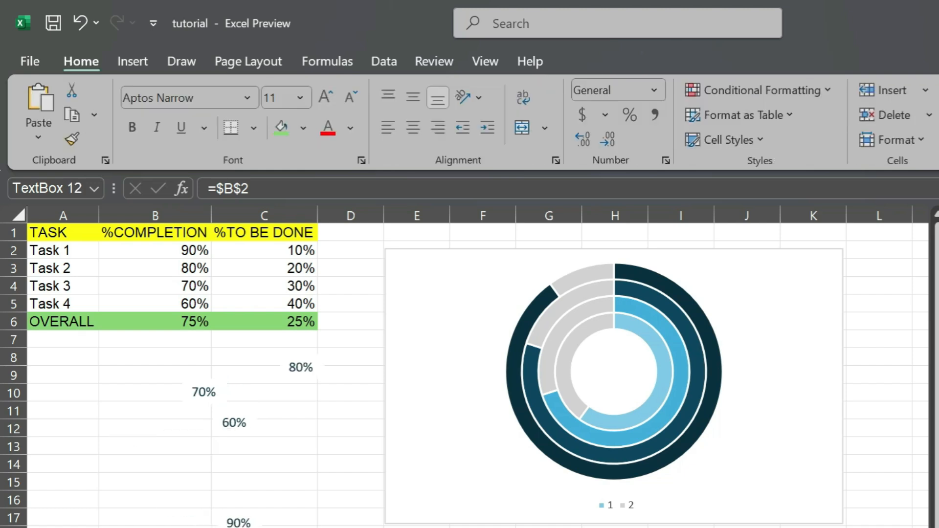
Move the 90% text box onto the gray segment of the Task 1 ring and set it to no fill.
left_click_drag(236, 522, 587, 284)
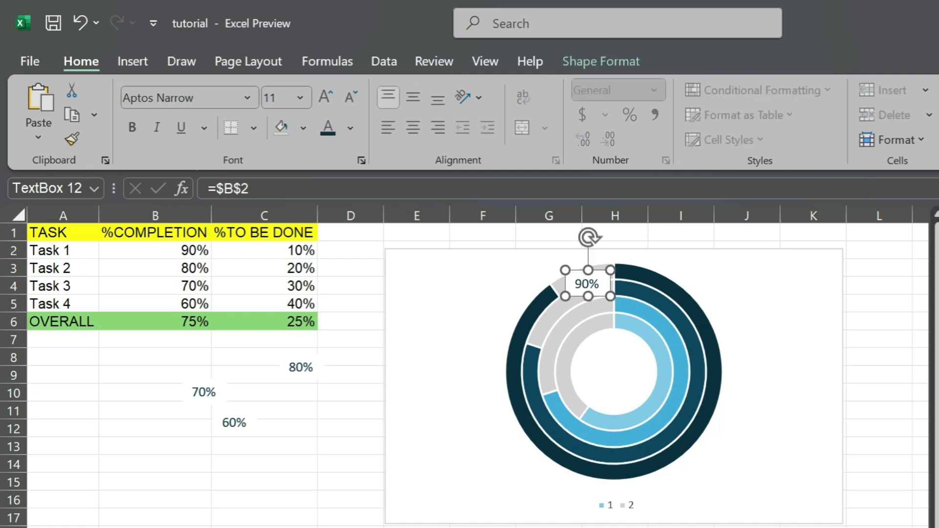
left_click(601, 61)
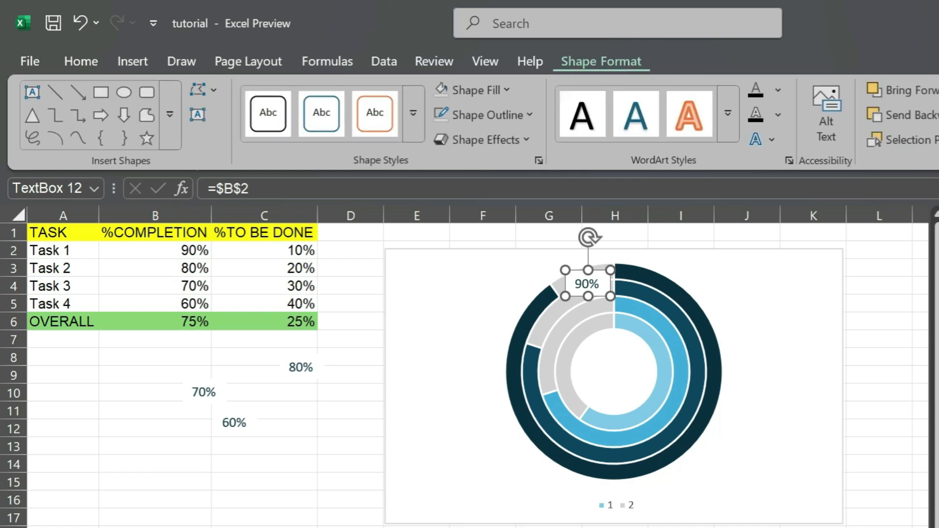
left_click(489, 90)
left_click(481, 441)
left_click(879, 322)
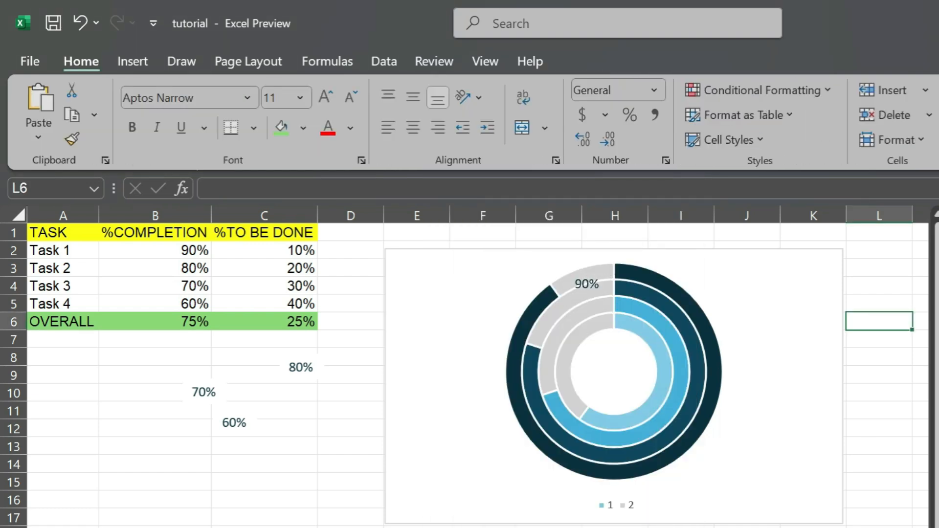
Position the 90% and 80% labels on the Task 1 and Task 2 gray segments, and the 60% and 70% labels on the two inner rings.
left_click(586, 284)
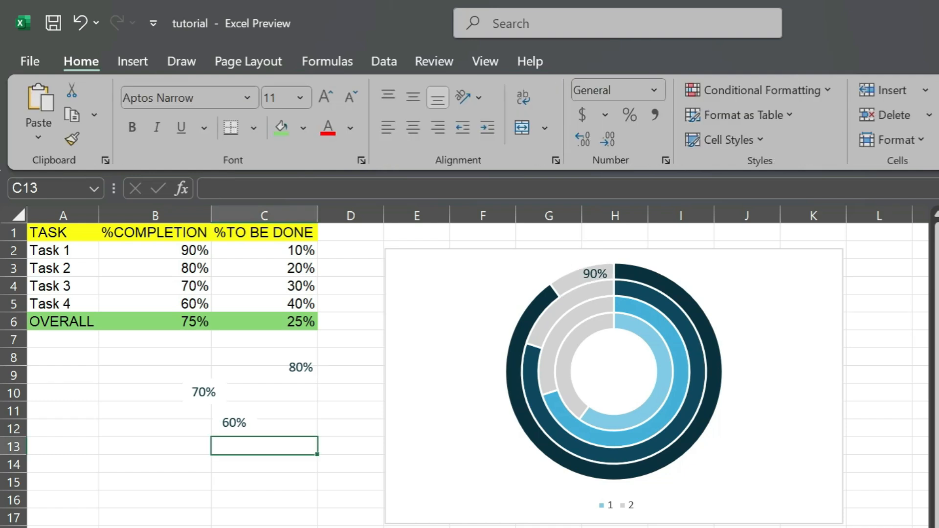
left_click(301, 368)
left_click_drag(300, 368, 597, 289)
left_click(264, 464)
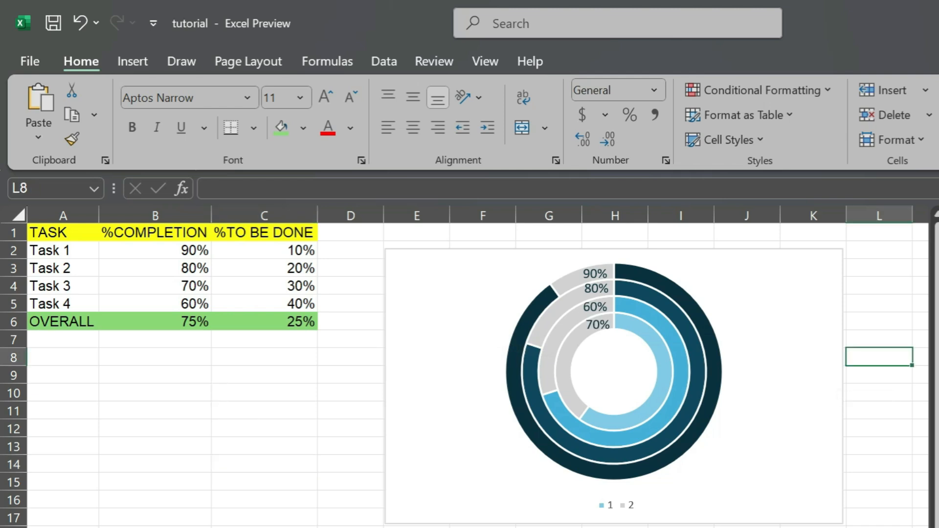
Draw a circle over the doughnut chart and center it in the innermost ring's hole.
left_click(132, 62)
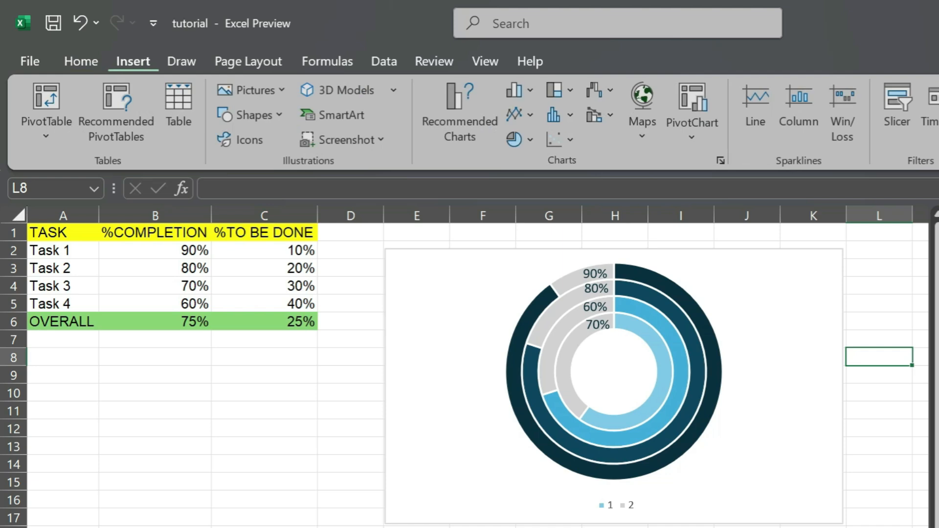
left_click(248, 115)
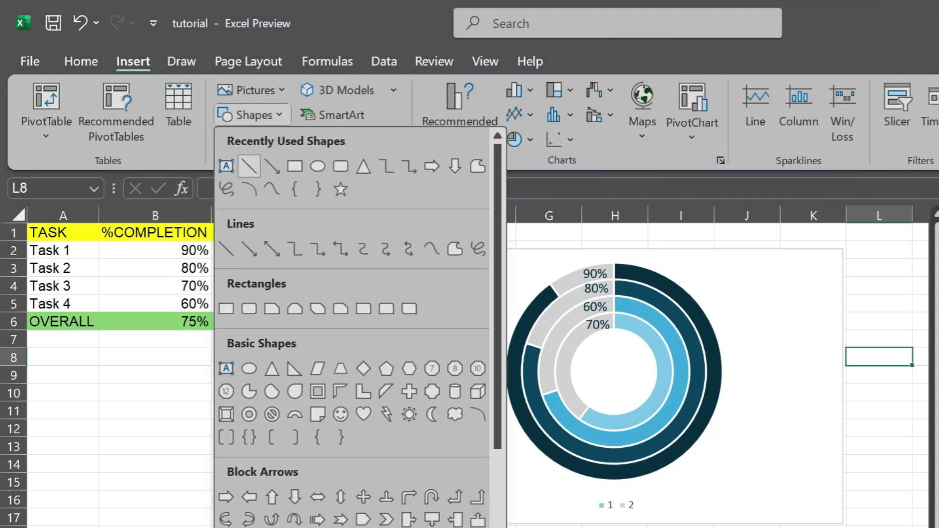
left_click(317, 166)
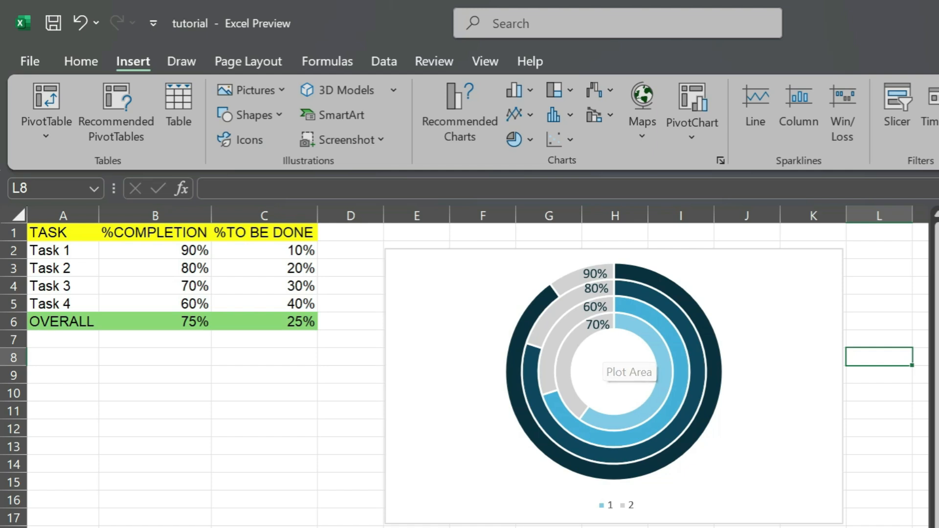
mouse_move(626, 386)
left_mouse_down()
mouse_move(599, 353)
mouse_move(660, 415)
left_mouse_up()
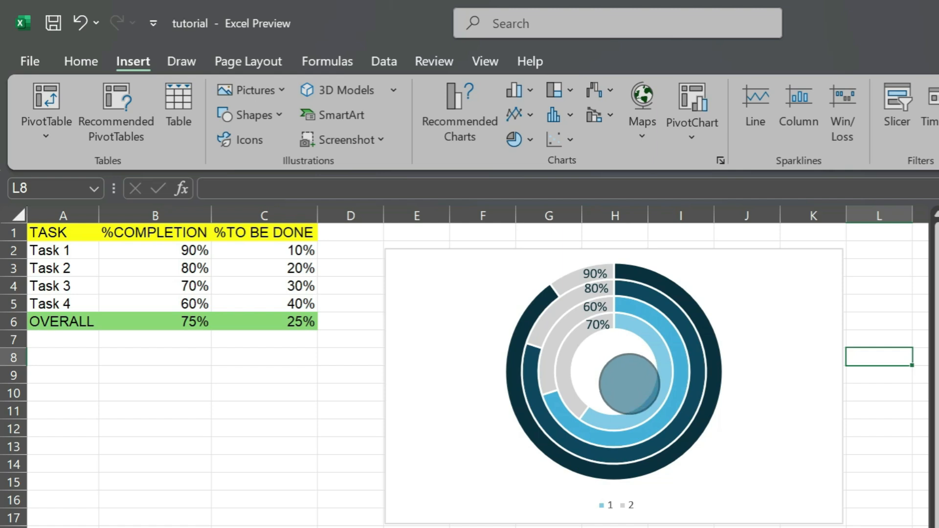
left_click_drag(660, 415, 660, 415)
left_click_drag(629, 385, 613, 372)
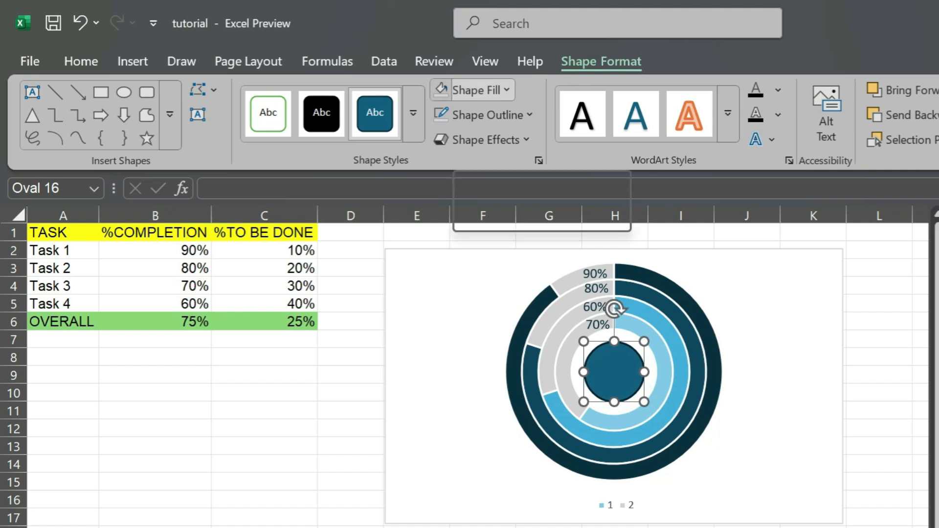
Fill the center circle light gray, remove its outline and give it an outer shadow offset to the bottom right.
left_click(472, 90)
left_click(497, 248)
left_click(484, 115)
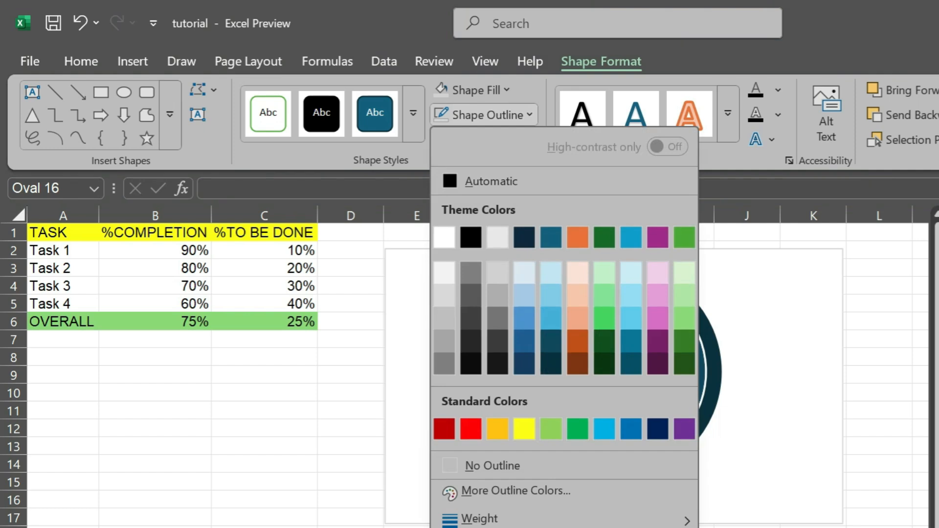
left_click(492, 465)
left_click(484, 140)
mouse_move(499, 214)
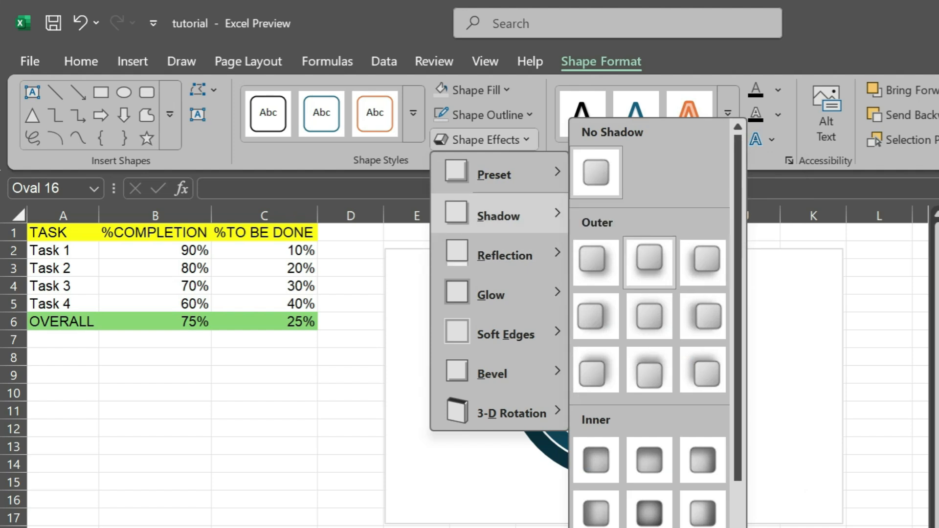
left_click(596, 263)
left_click(879, 375)
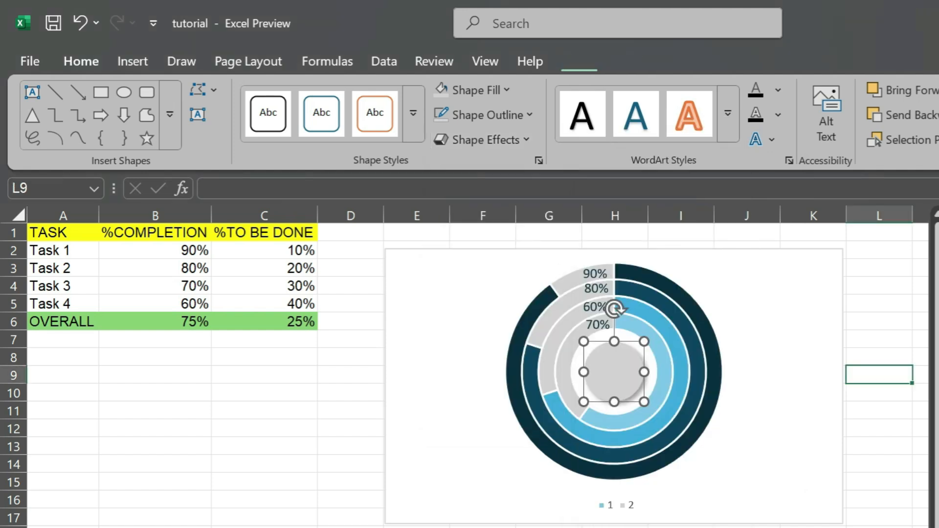
Link the center circle's text to the overall completion cell B6.
left_click(615, 371)
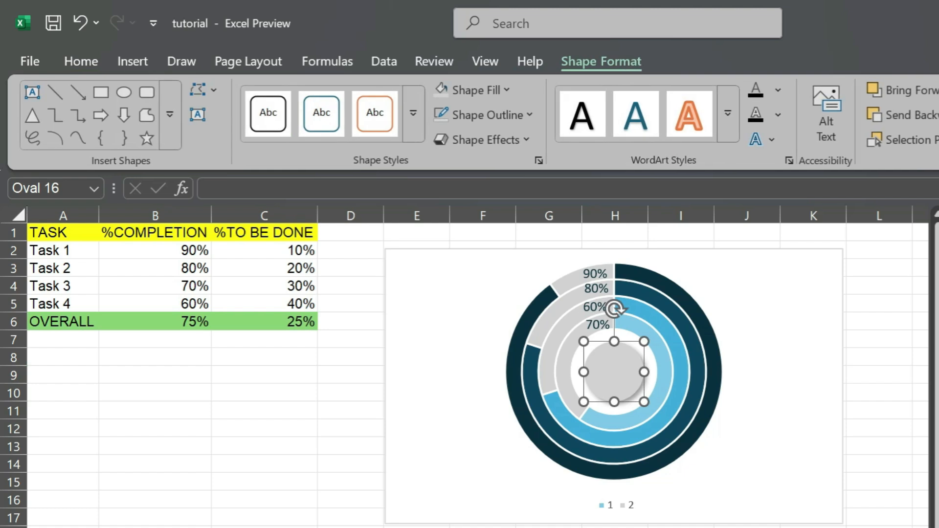
right_click(614, 372)
left_click(673, 279)
type("=")
left_click(155, 321)
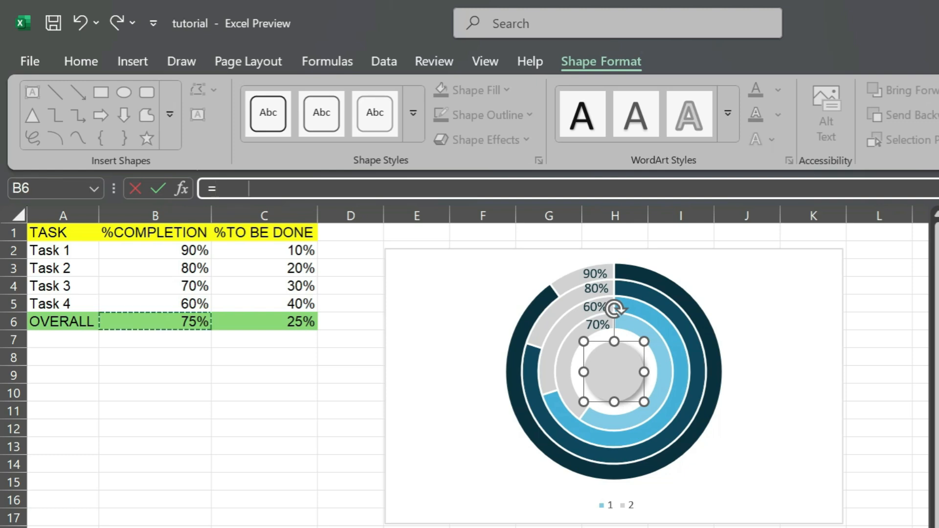
key("Return")
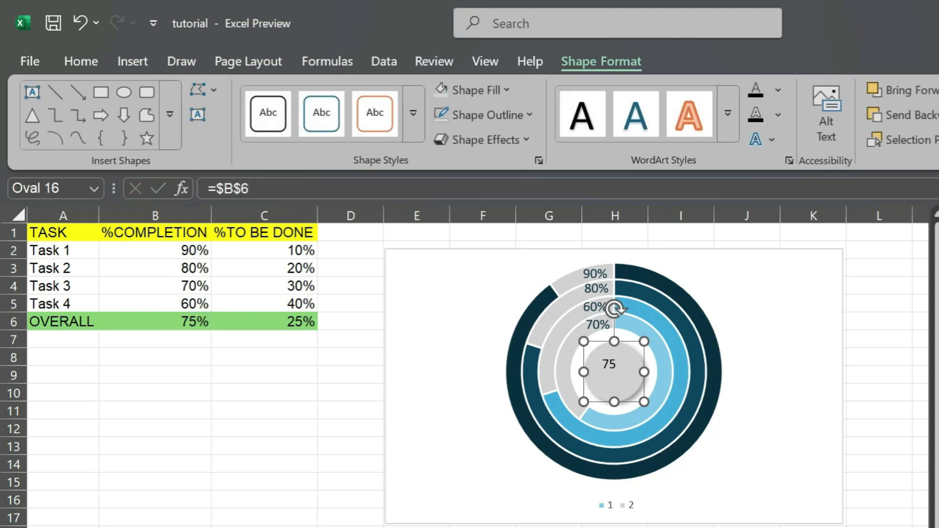
Center the linked percentage text within the circle and enlarge the circle slightly.
left_click(81, 62)
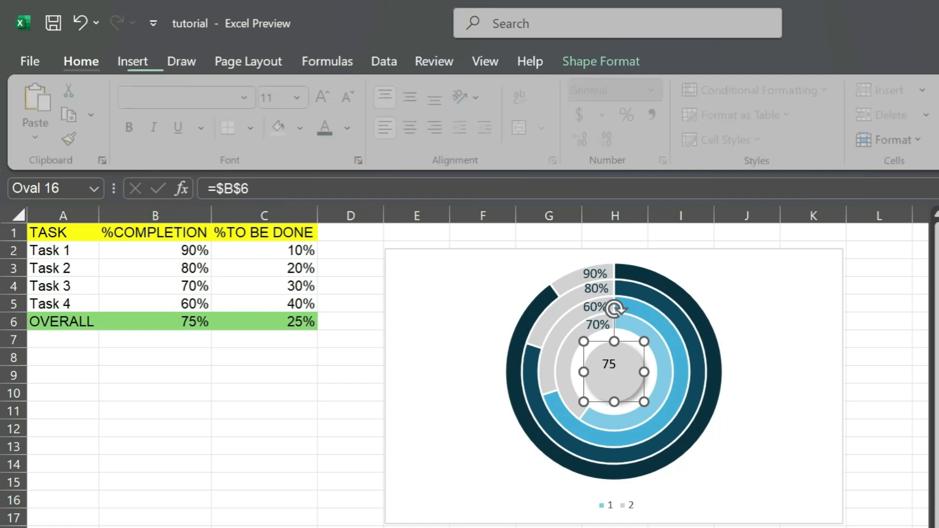
left_click(413, 128)
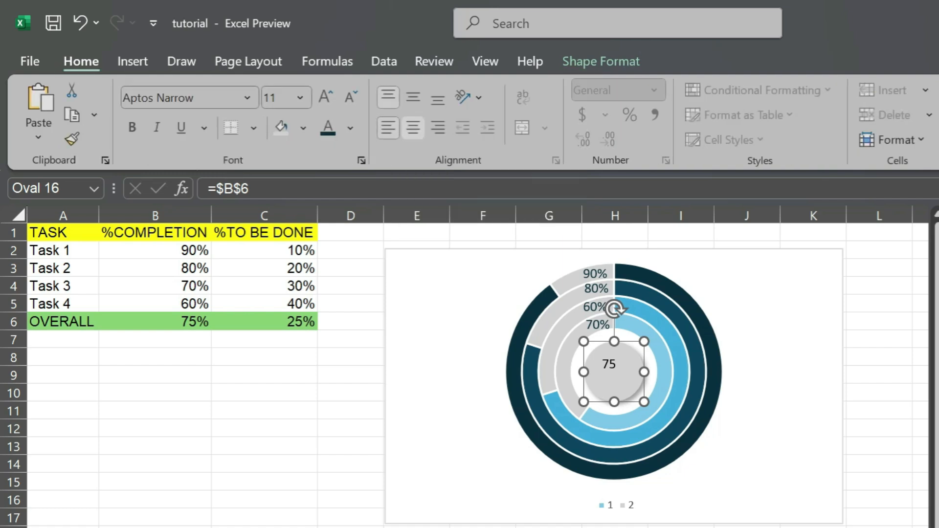
left_click(413, 97)
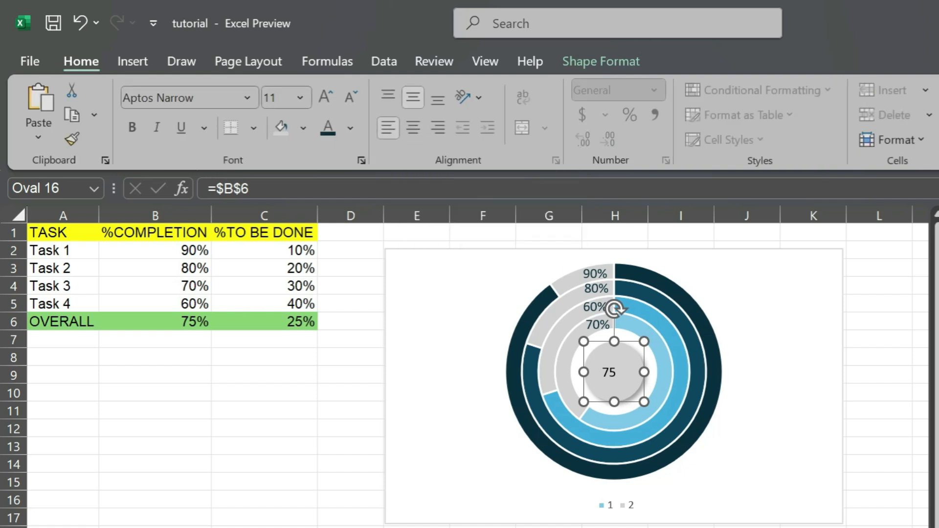
left_click(879, 374)
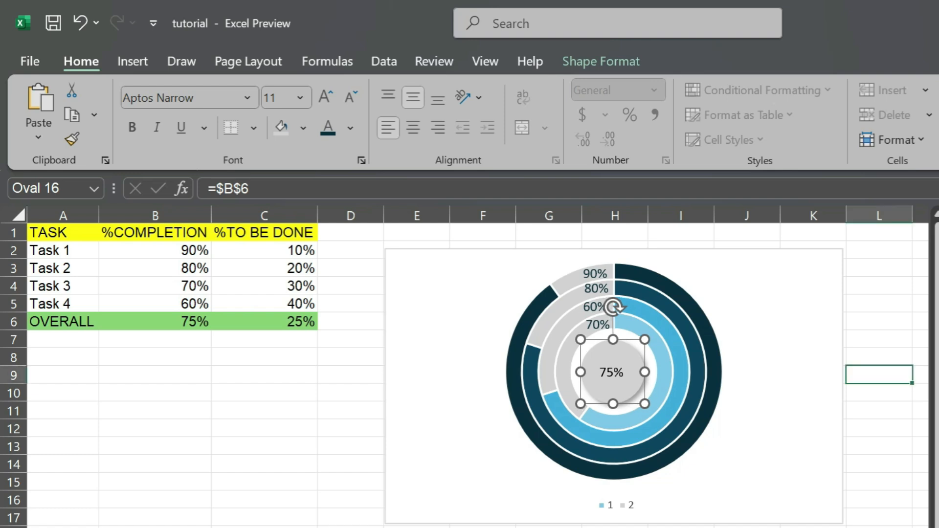
left_click(878, 482)
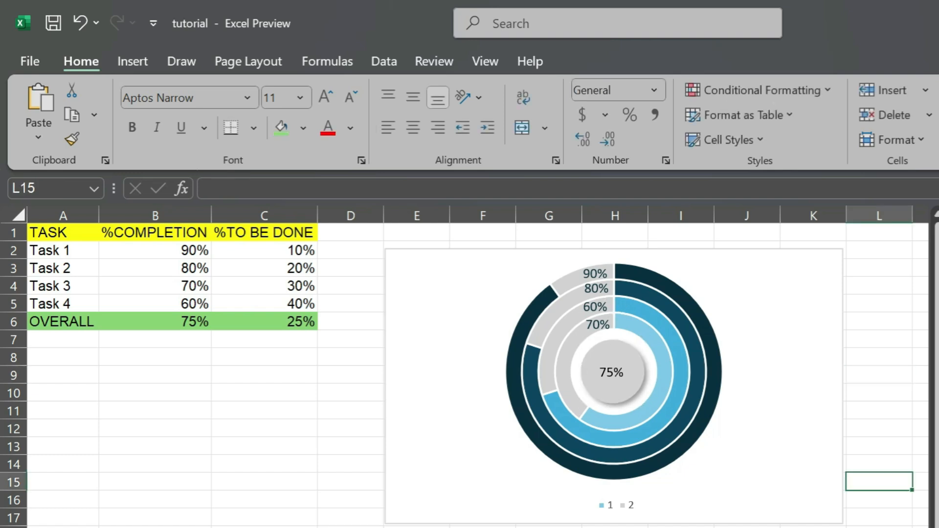
Delete the chart's legend and move the circle back to the center of the doughnut hole.
left_click(614, 505)
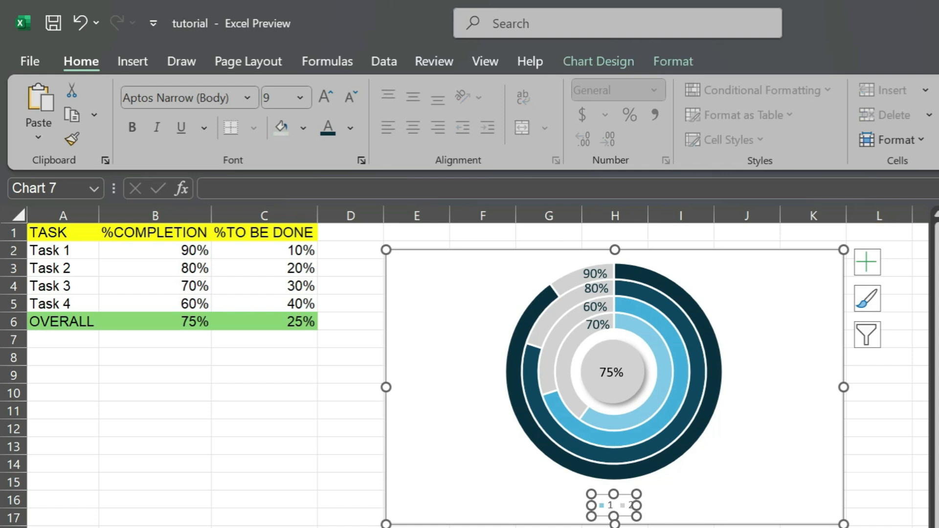
key("Delete")
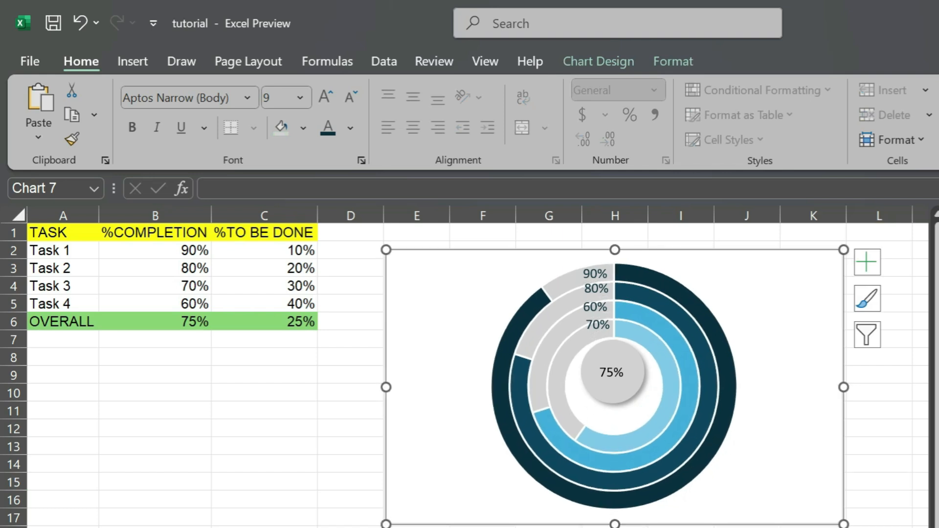
left_click_drag(613, 373, 613, 387)
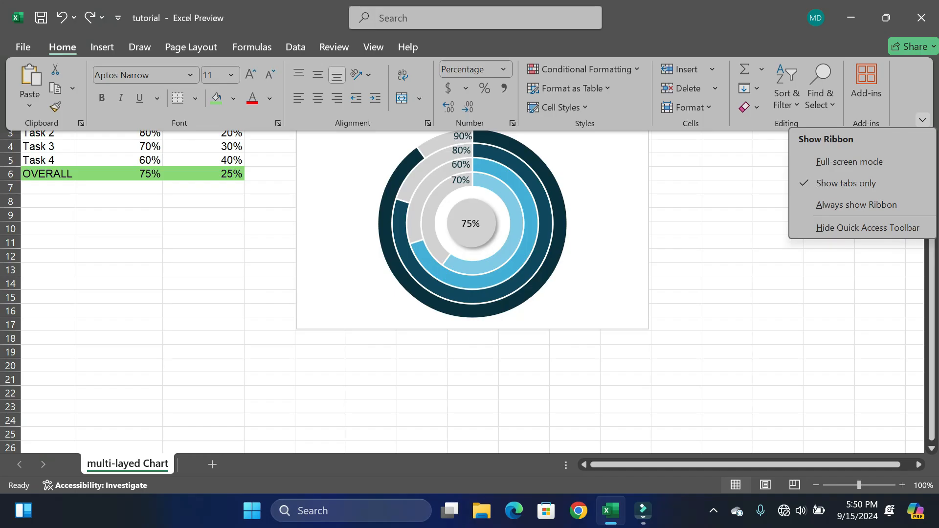
Switch the workbook to full-screen mode and enlarge the chart together with its center circle.
left_click(849, 161)
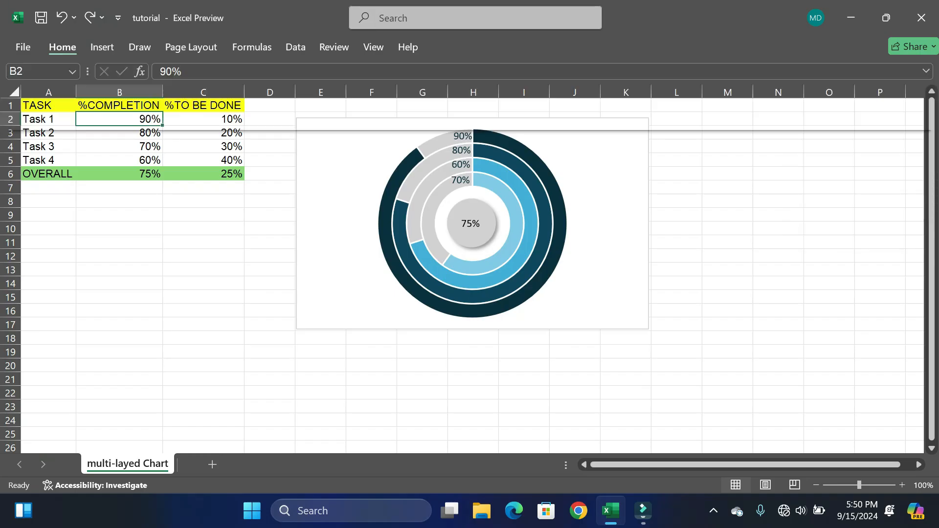
left_click(607, 132)
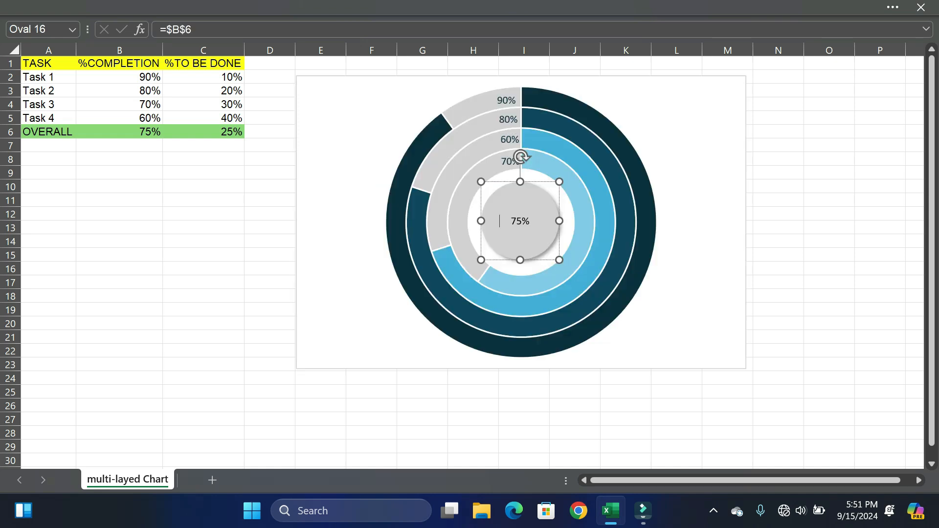
left_click(829, 255)
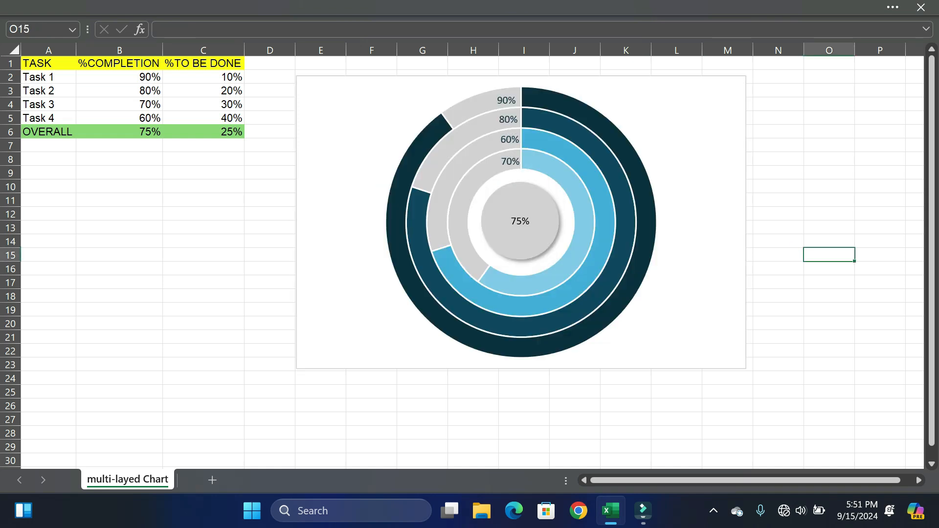
Set Task 1's completion to 100% to test the chart.
double_click(119, 77)
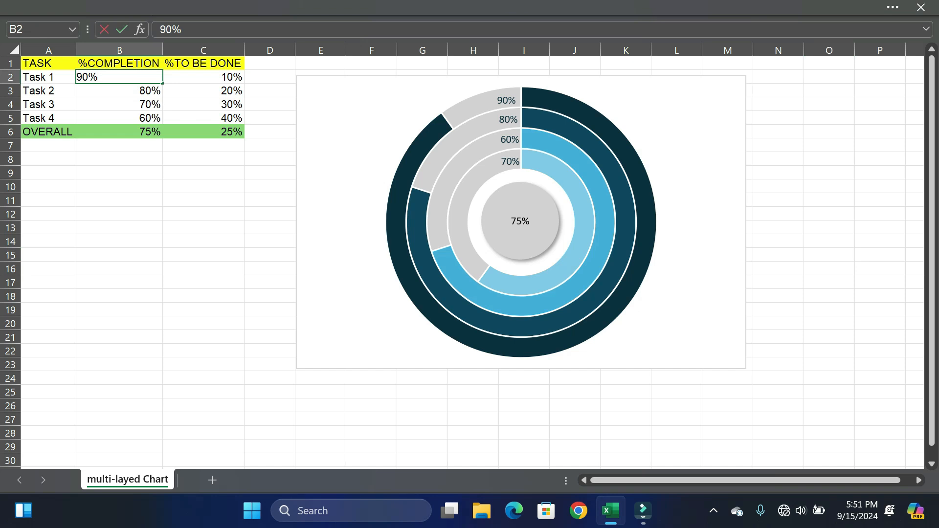
key("BackSpace")
type("10")
key("Return")
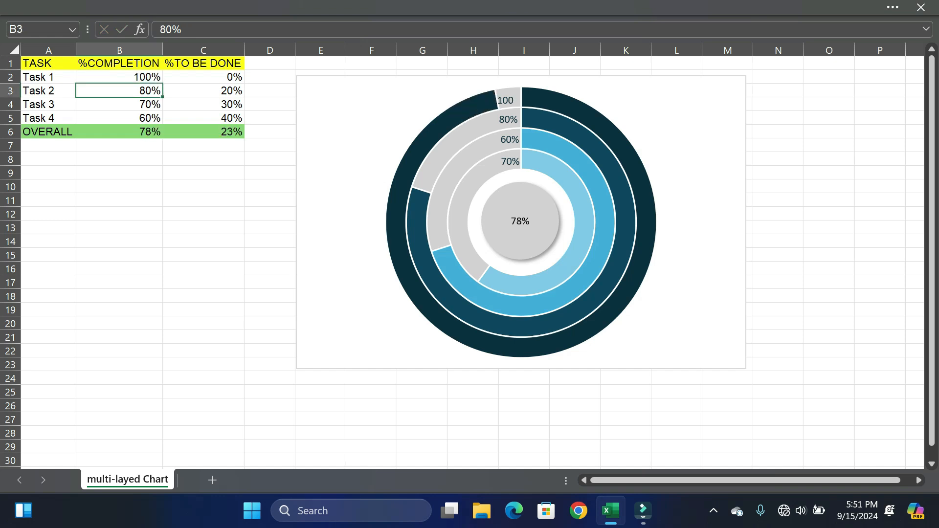
Set the completion of Task 2, Task 3 and Task 4 to 100%.
double_click(119, 83)
double_click(119, 91)
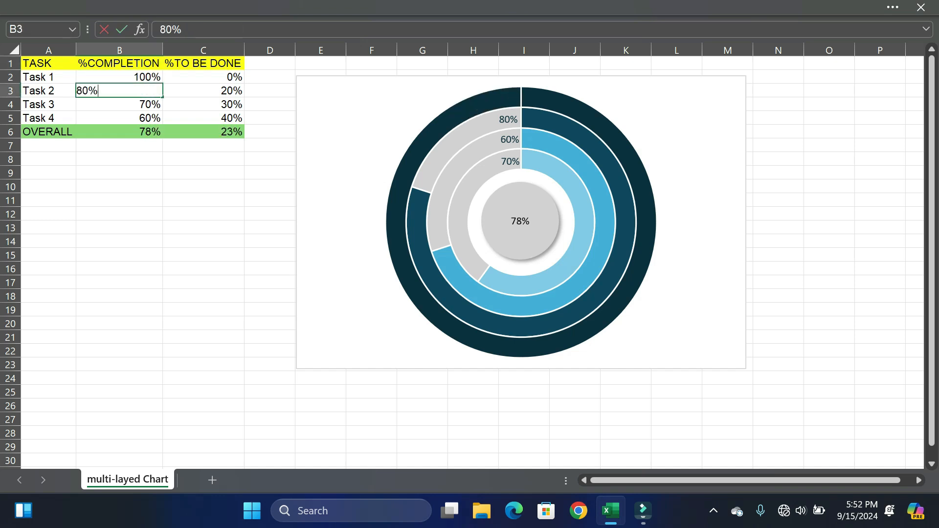
key("BackSpace")
type("10")
key("Return")
double_click(119, 104)
key("BackSpace")
type("1")
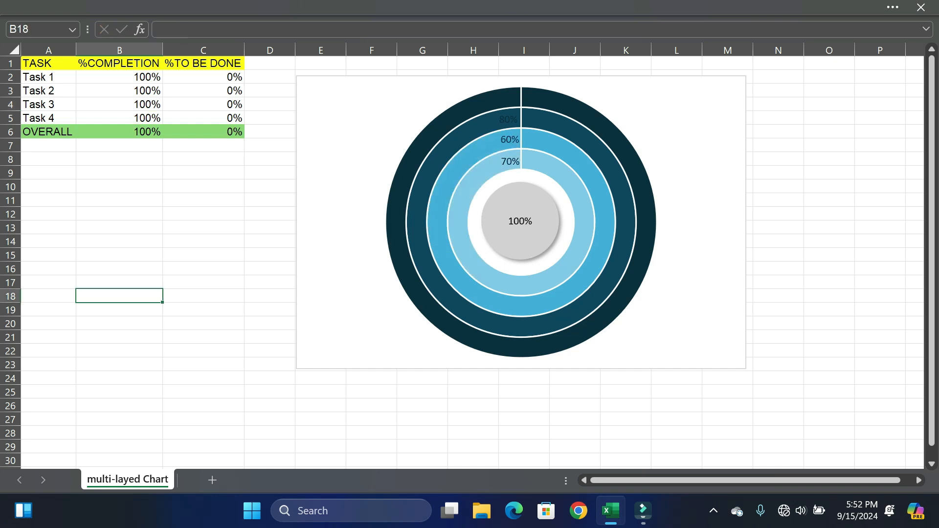
Set Task 1's completion to 10% to test the outer ring.
double_click(119, 77)
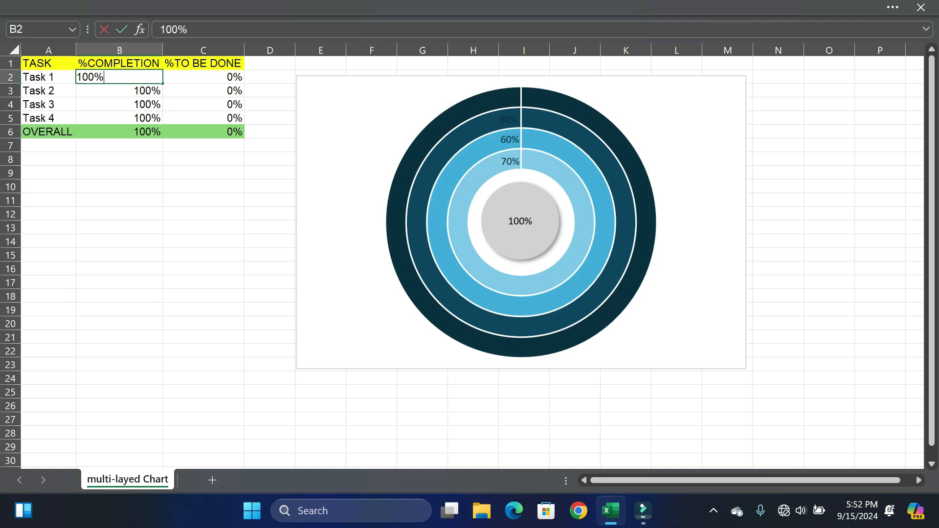
key("BackSpace")
key("BackSpace")
key("BackSpace")
type("10")
key("Return")
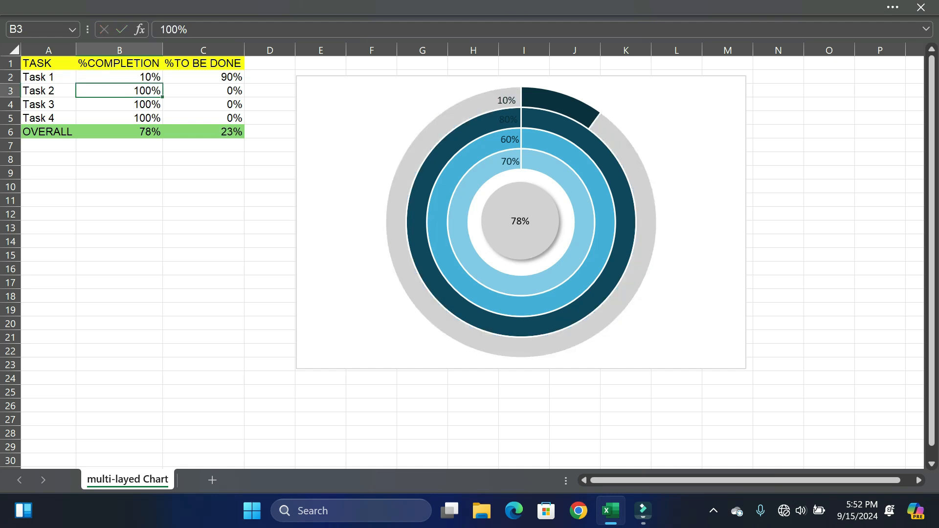
Undo all the test edits to the four tasks' completion values.
key("ctrl+z")
key("ctrl+z")
key("ctrl+z")
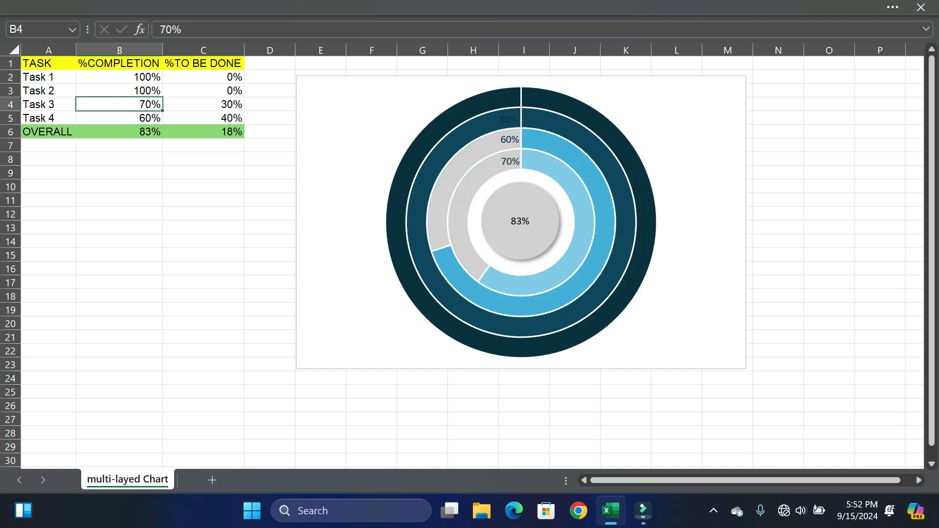
key("ctrl+z")
key("ctrl+z")
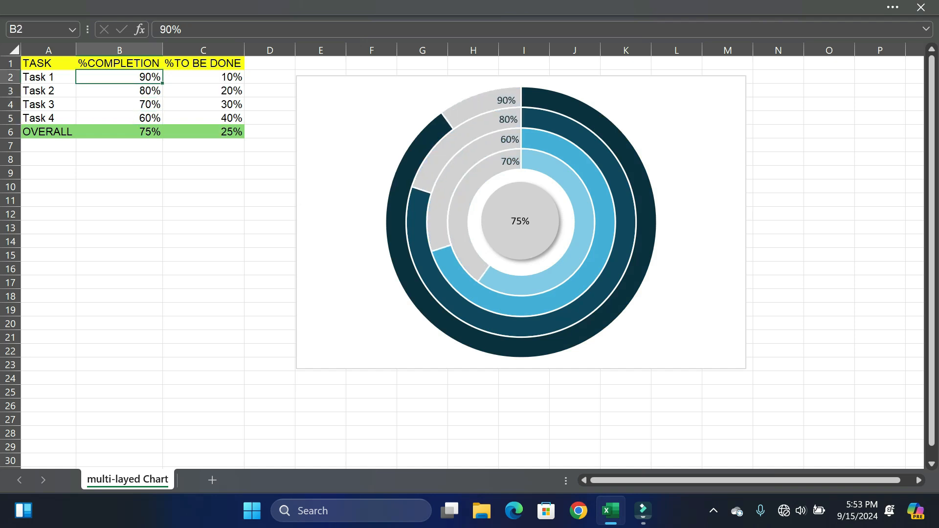